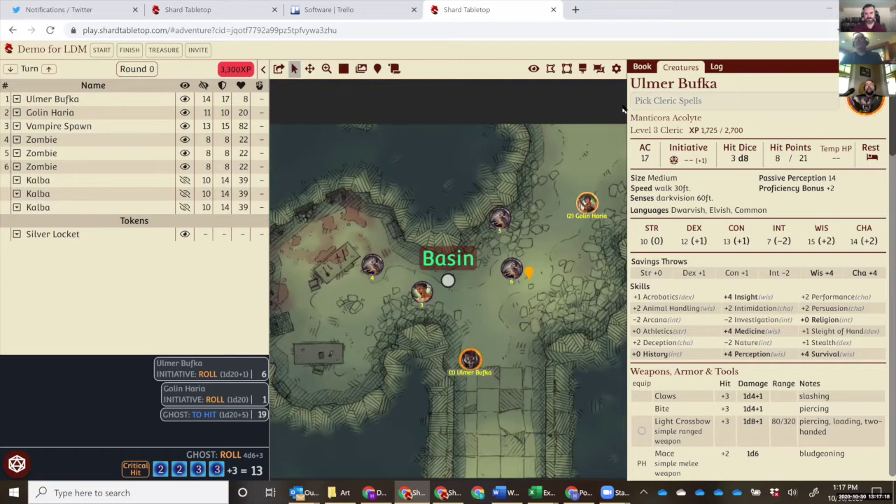
# - Open the adventure book for editing and add the line "Their is another notice on the board." to the Market Square text
pyautogui.click(642, 66)
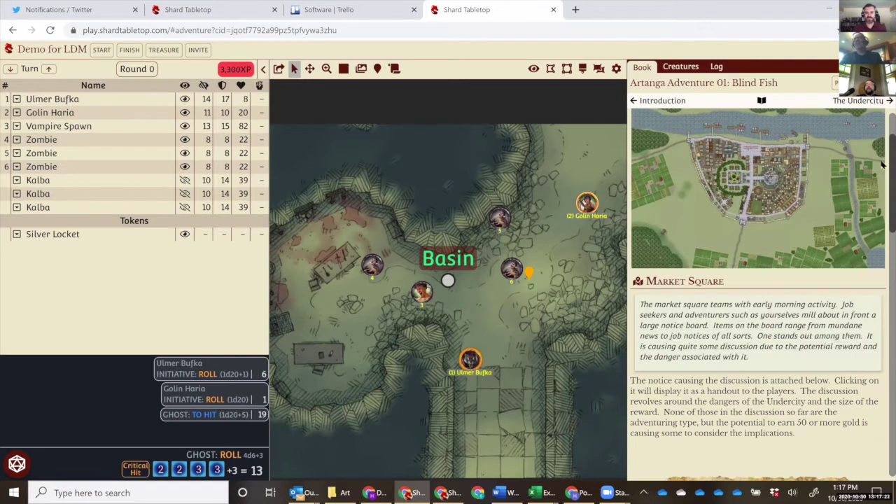
pyautogui.scroll(2, 883, 140)
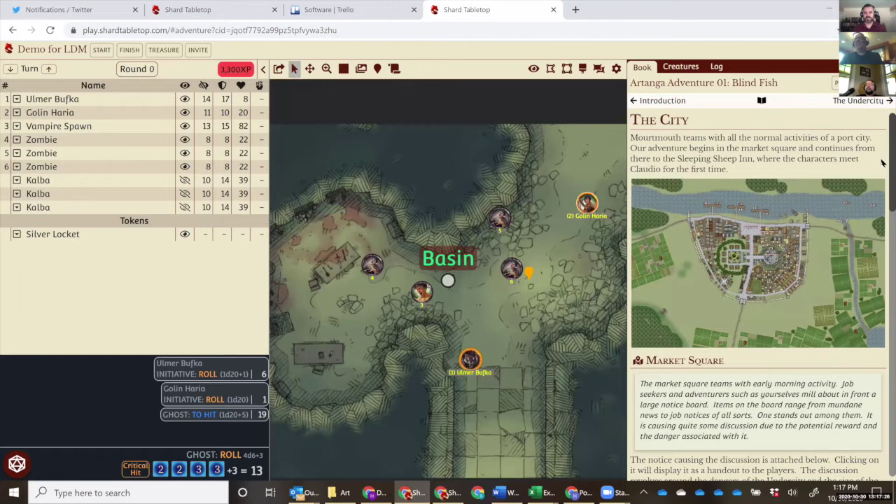
pyautogui.scroll(-3, 883, 163)
pyautogui.click(884, 82)
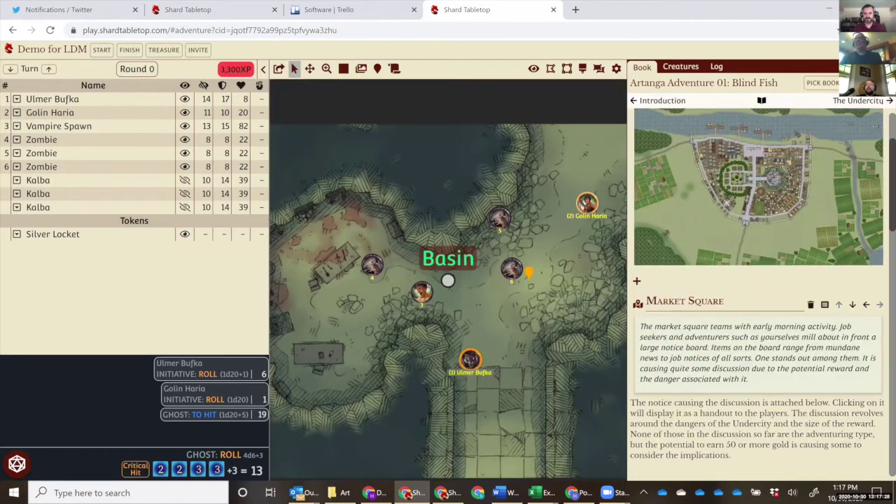
pyautogui.click(785, 454)
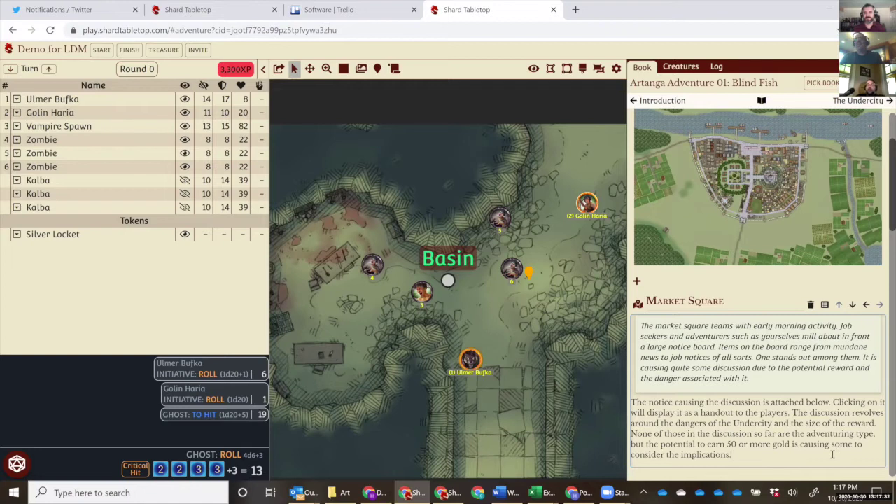
pyautogui.press('Return')
pyautogui.write('Their an')
pyautogui.press('BackSpace')
pyautogui.write('is another notice on the board.')
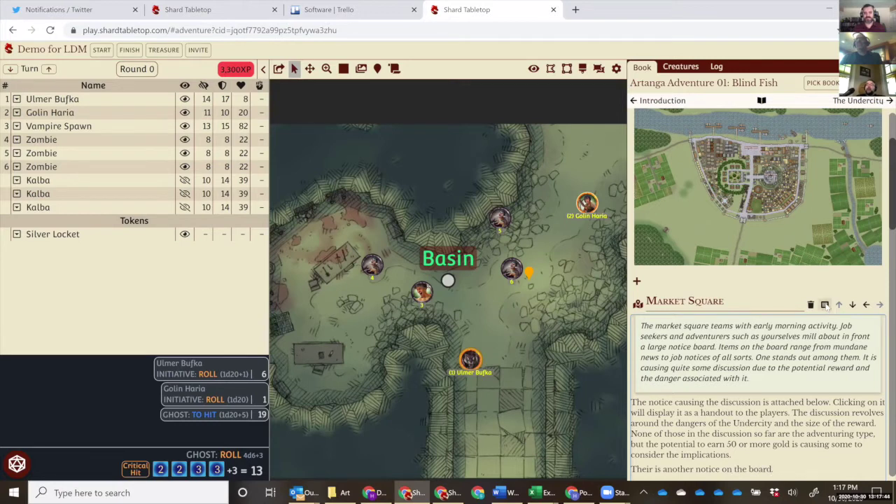
# - Upload the image Meezulcover_art_withtitle as new Picture artwork and attach it to the Market Square section
pyautogui.click(826, 306)
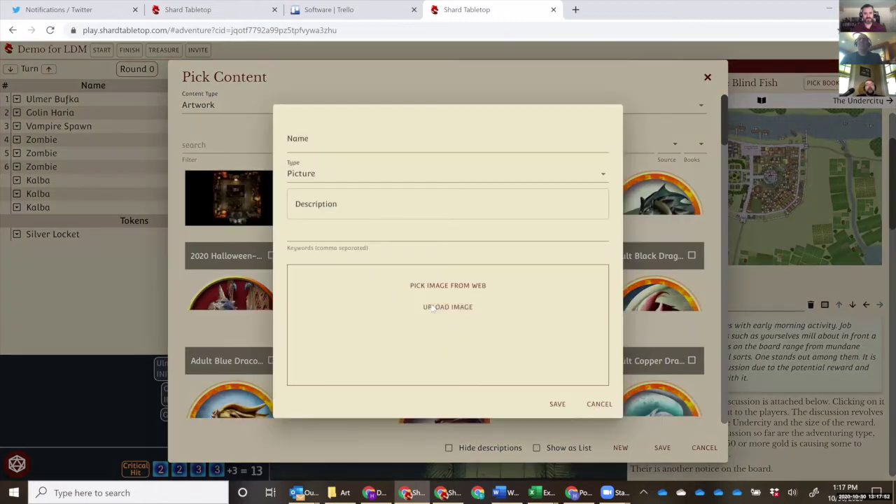
pyautogui.click(433, 308)
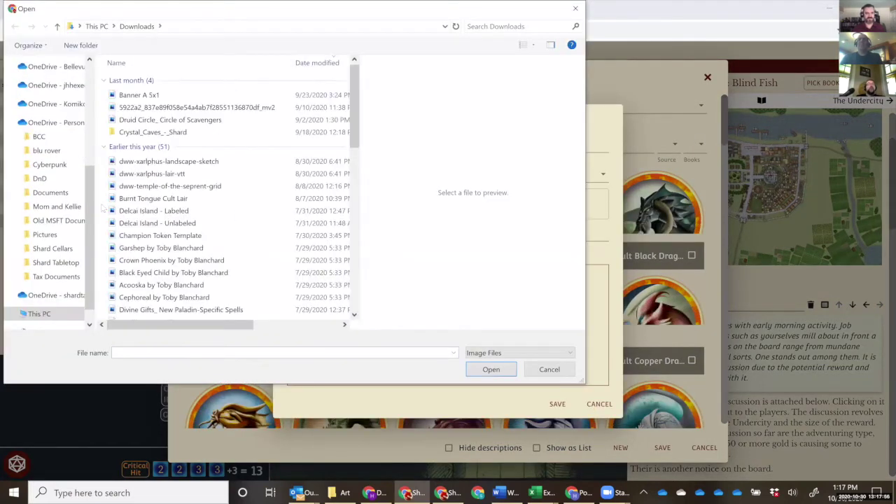
pyautogui.click(165, 96)
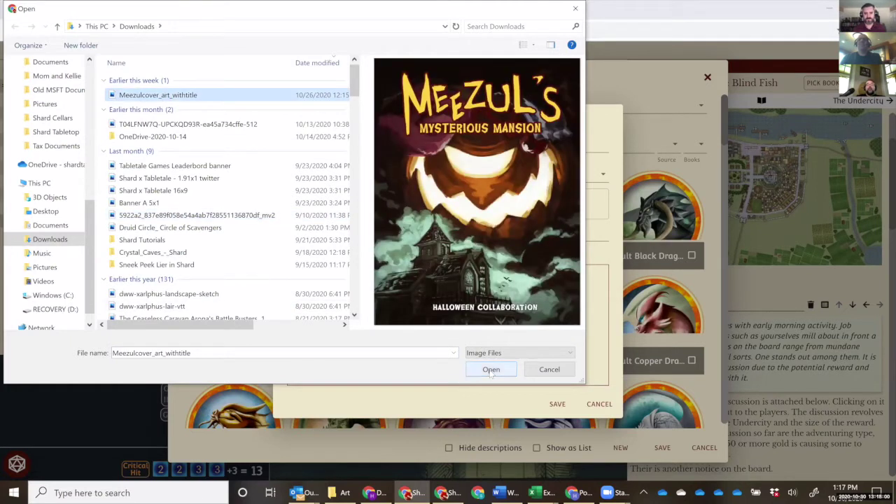
pyautogui.click(491, 370)
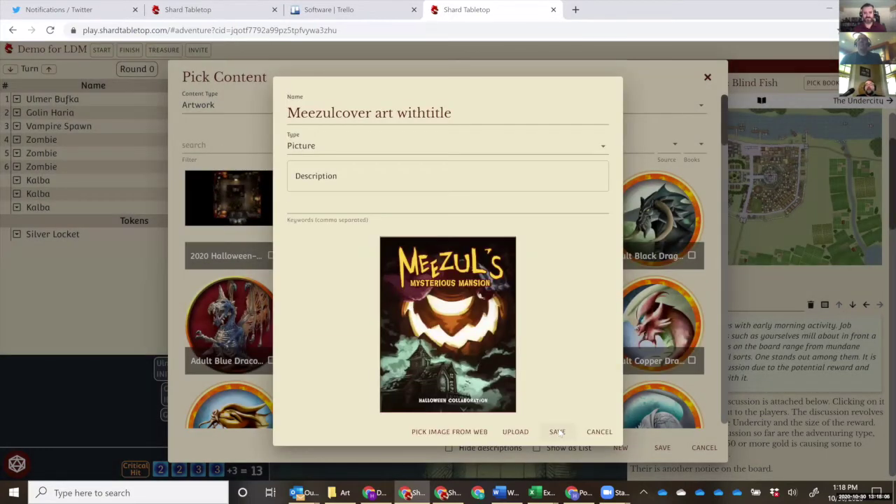
pyautogui.click(558, 432)
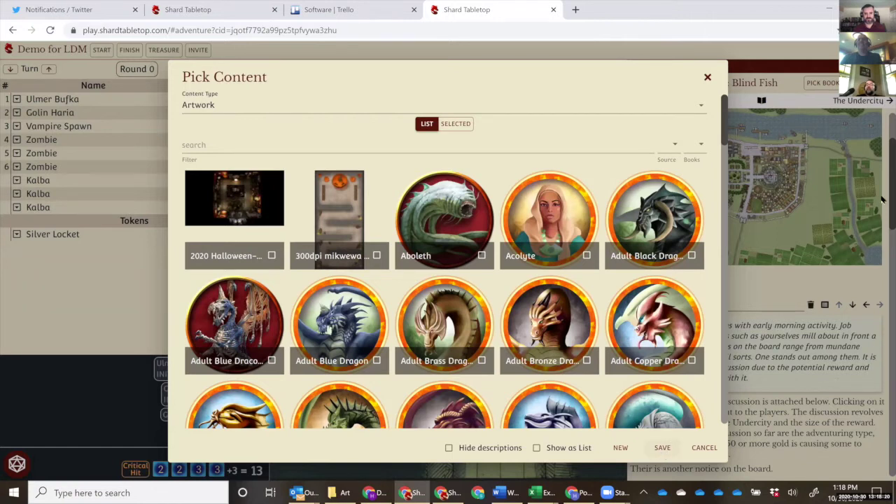
pyautogui.click(882, 309)
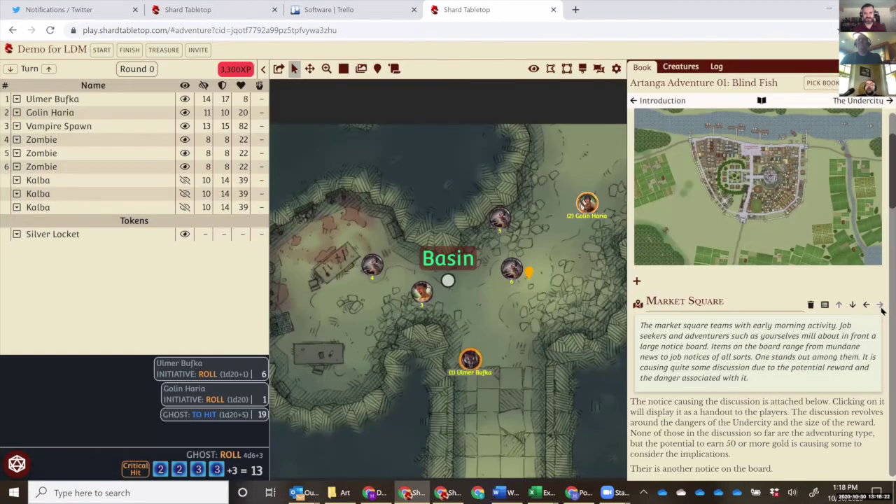
# - Preview the Meezul's Mysterious Mansion picture as a player handout, then close its artwork details and the handout
pyautogui.scroll(-10, 723, 310)
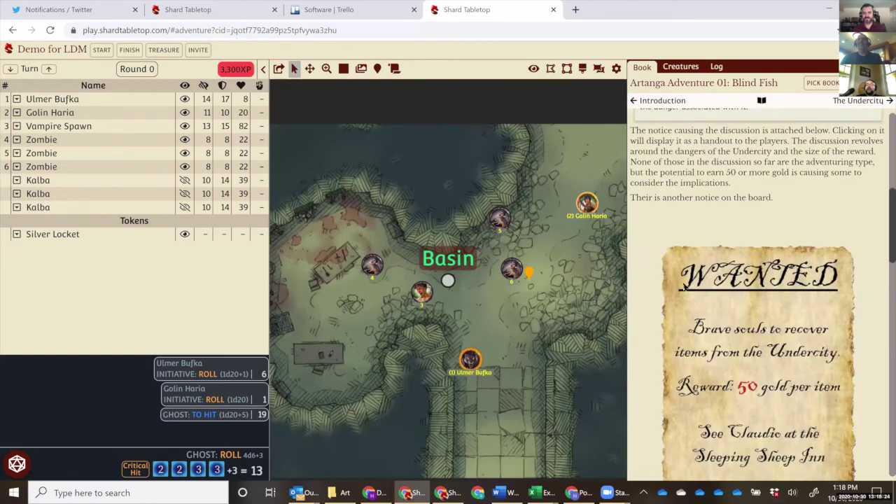
pyautogui.click(684, 286)
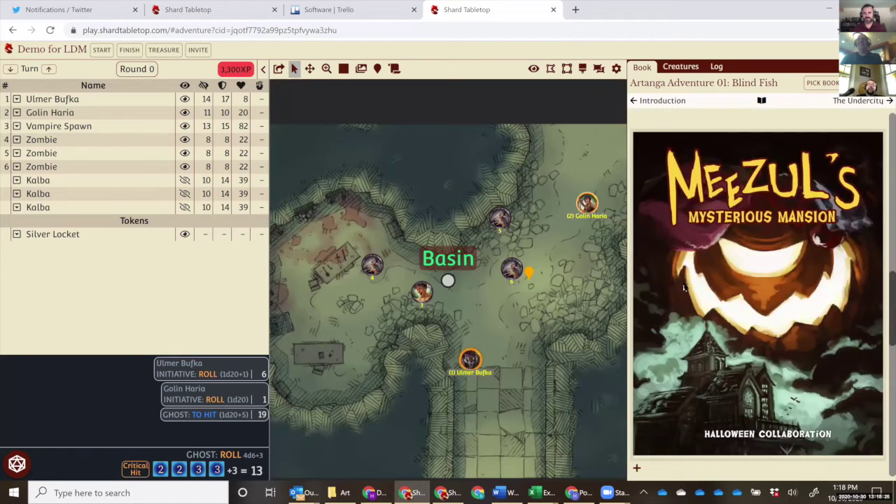
pyautogui.click(573, 71)
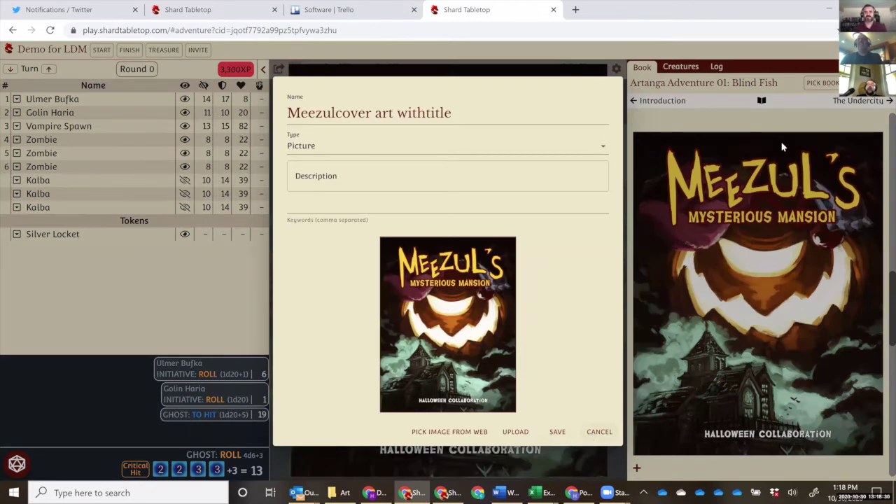
pyautogui.click(592, 436)
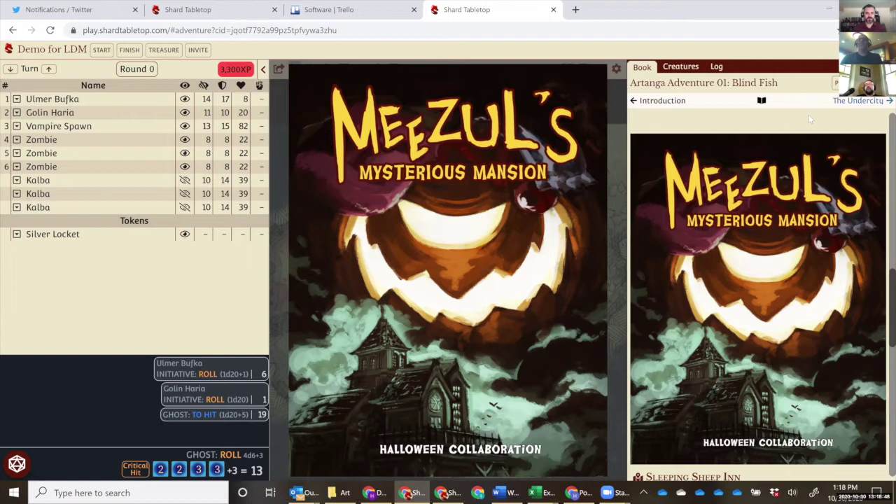
pyautogui.click(604, 254)
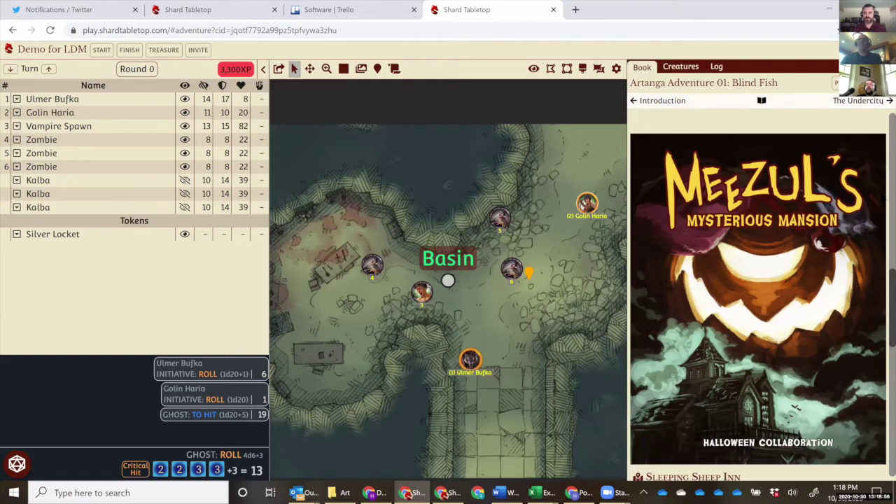
# - Examine the content types that can be attached to the Market Square section, then close the content picker without attaching anything
pyautogui.scroll(2, 884, 196)
pyautogui.scroll(3, 884, 154)
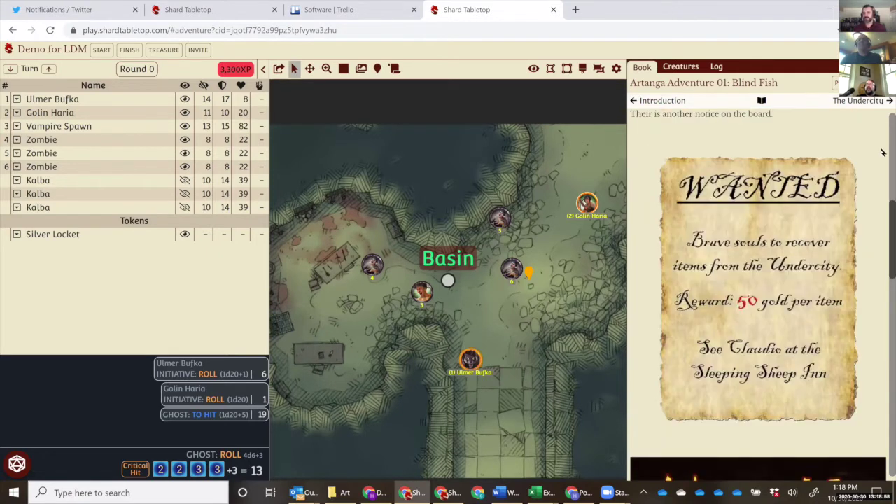
pyautogui.scroll(1, 884, 152)
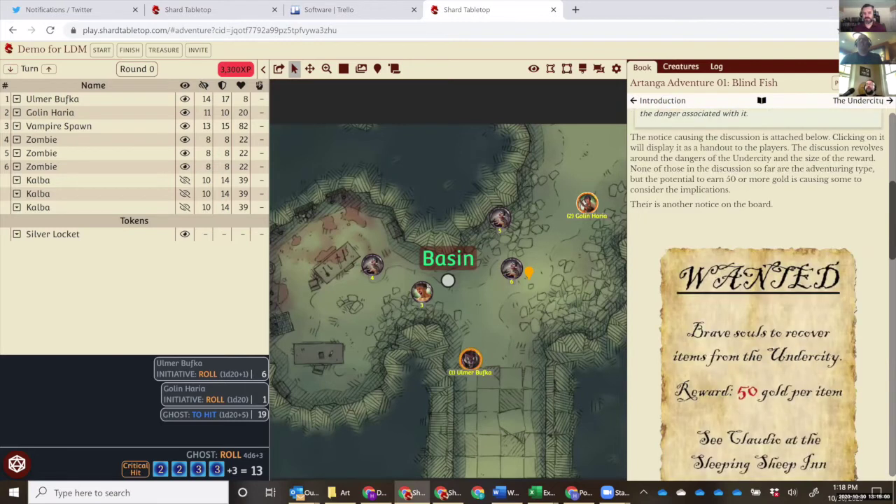
pyautogui.scroll(2, 858, 173)
pyautogui.scroll(-1, 825, 195)
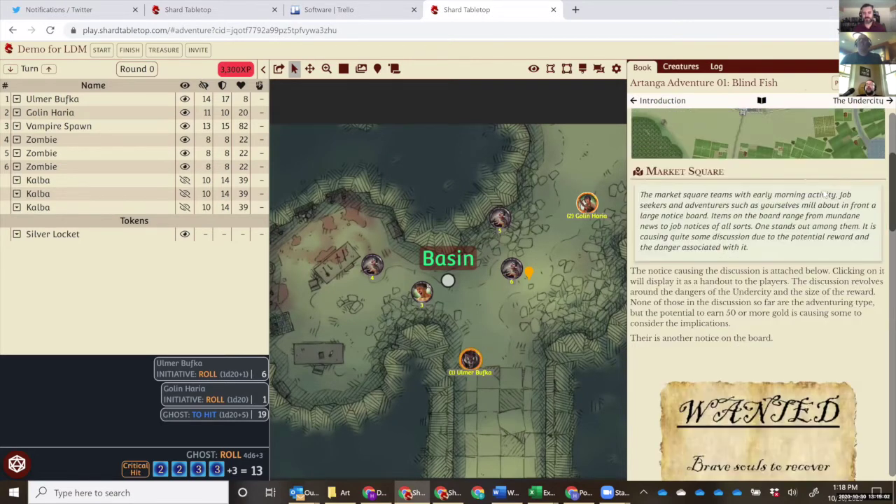
pyautogui.click(825, 194)
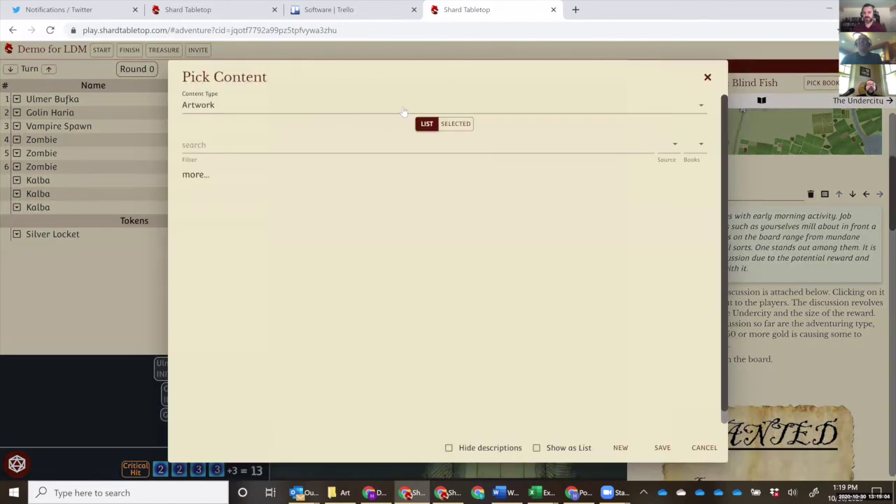
pyautogui.click(404, 111)
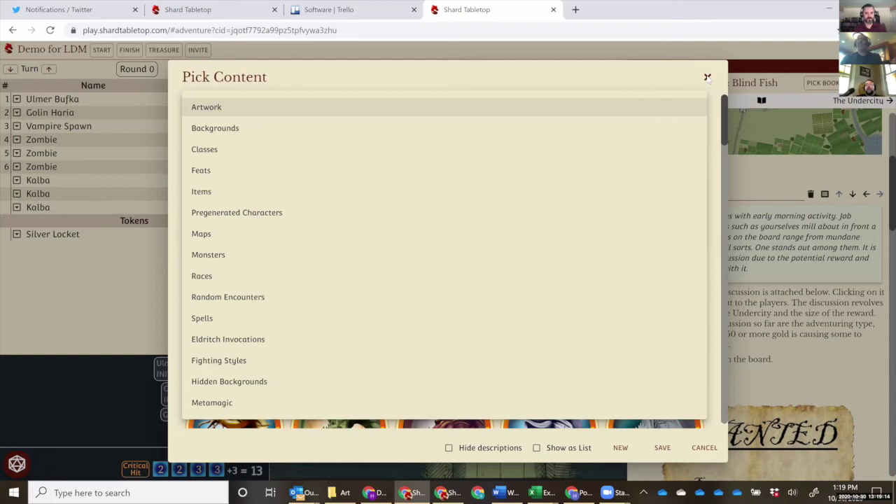
pyautogui.click(707, 77)
pyautogui.click(707, 77)
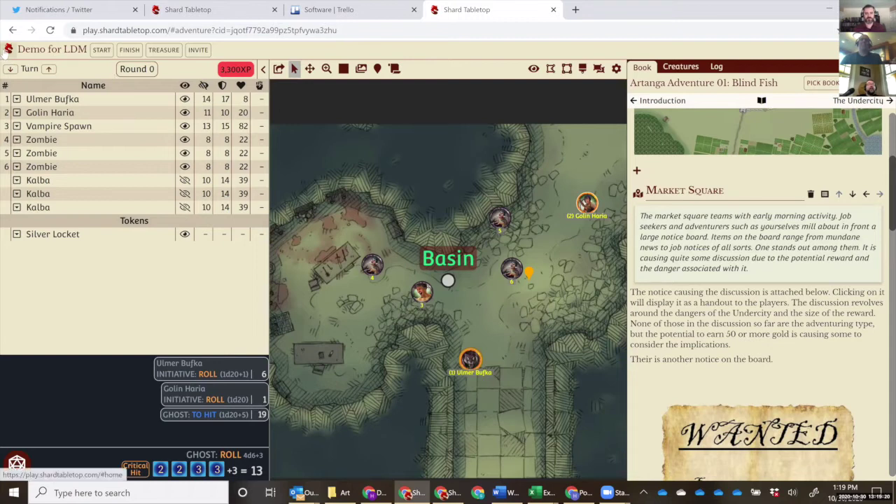
# - Go to the home page, view the Races reference list, and return to the home page
pyautogui.click(6, 52)
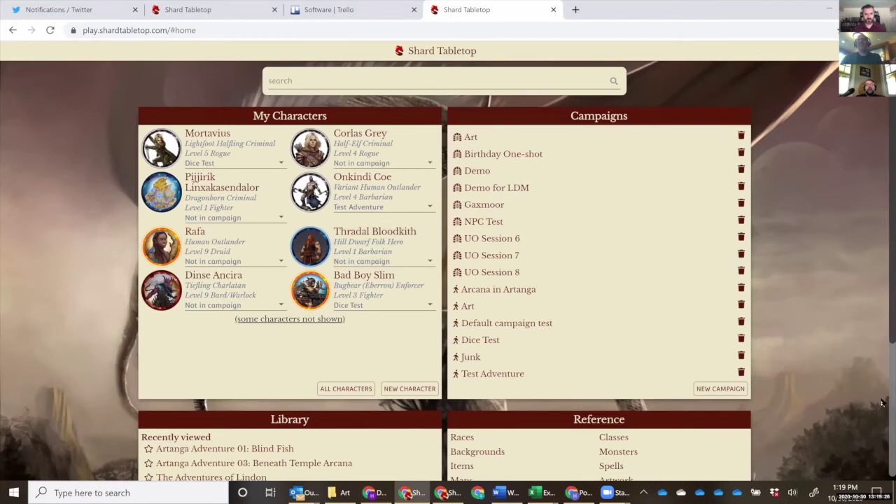
pyautogui.scroll(-1, 883, 403)
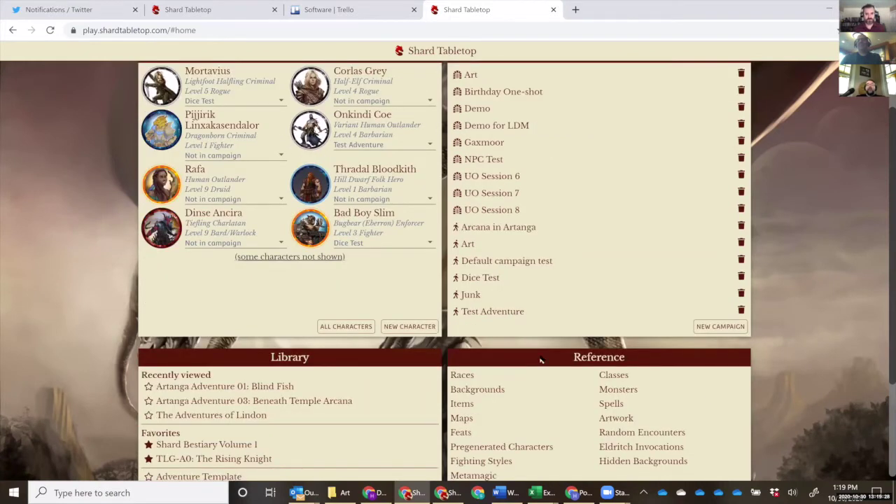
pyautogui.scroll(-1, 492, 361)
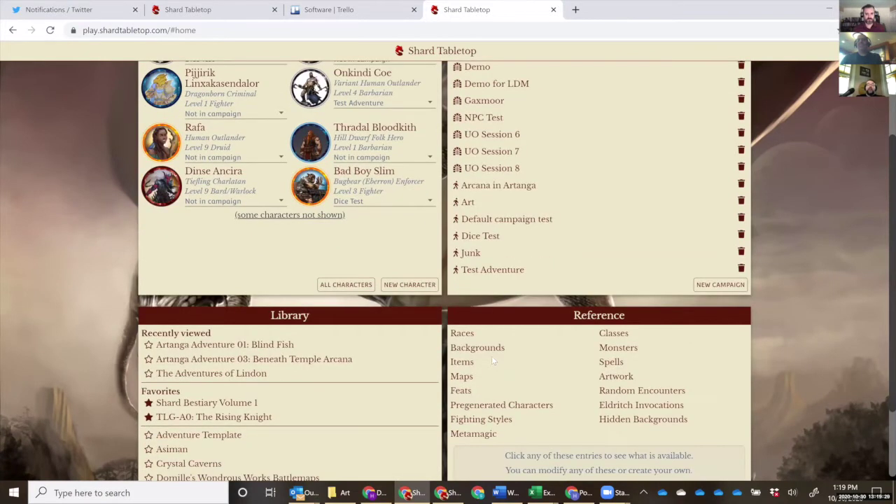
pyautogui.click(457, 336)
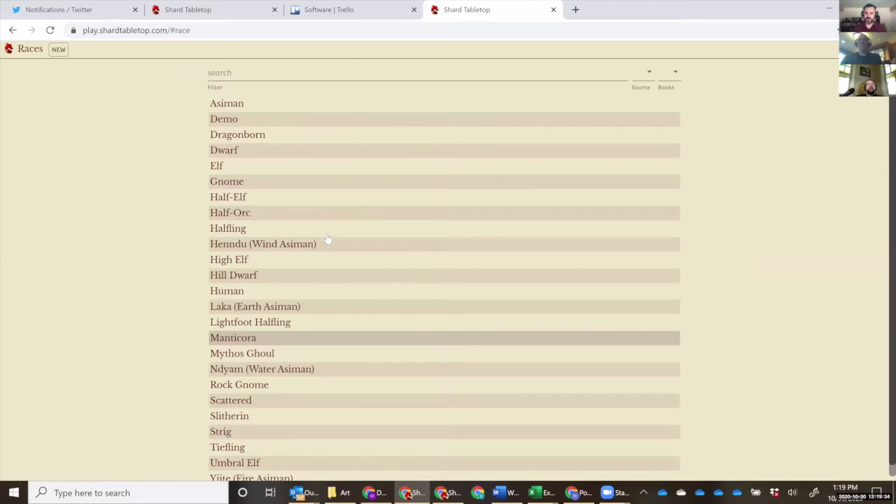
pyautogui.click(10, 49)
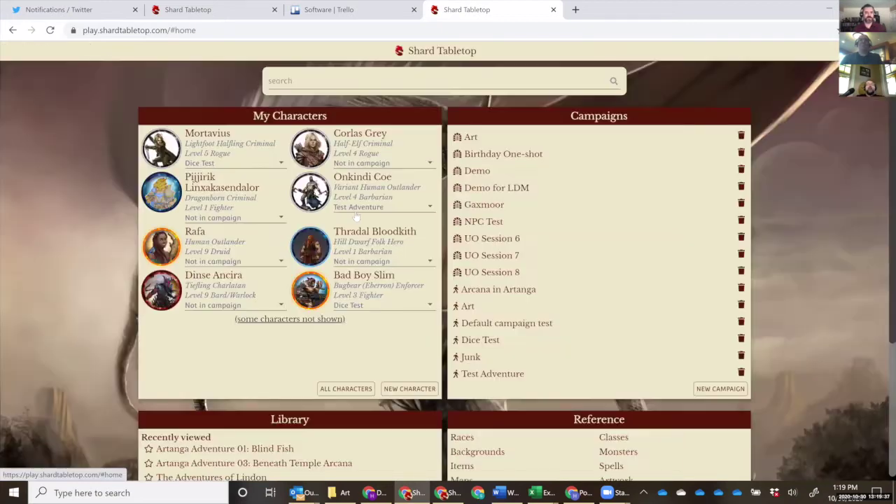
# - Open the Monsters reference list and start creating a new monster
pyautogui.click(619, 453)
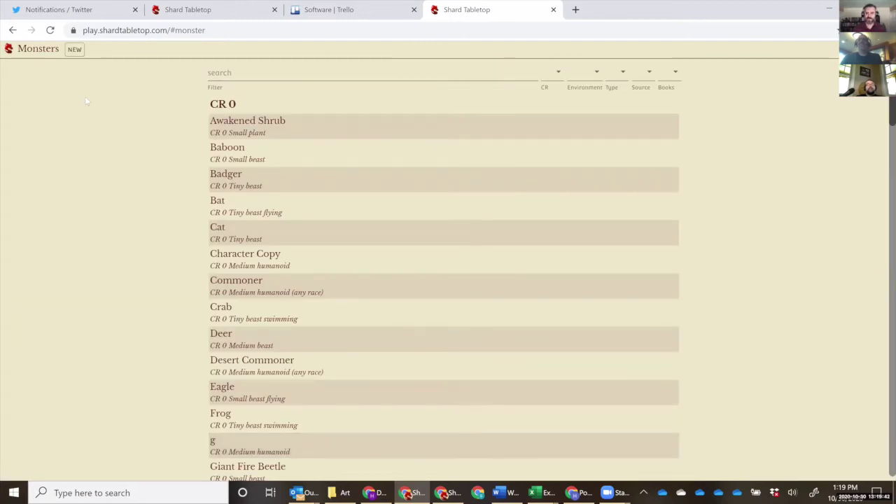
pyautogui.click(78, 54)
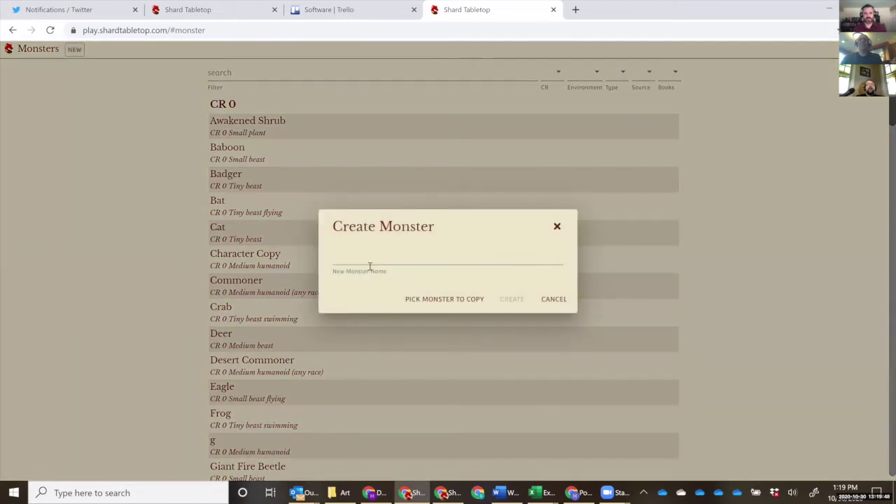
pyautogui.click(373, 260)
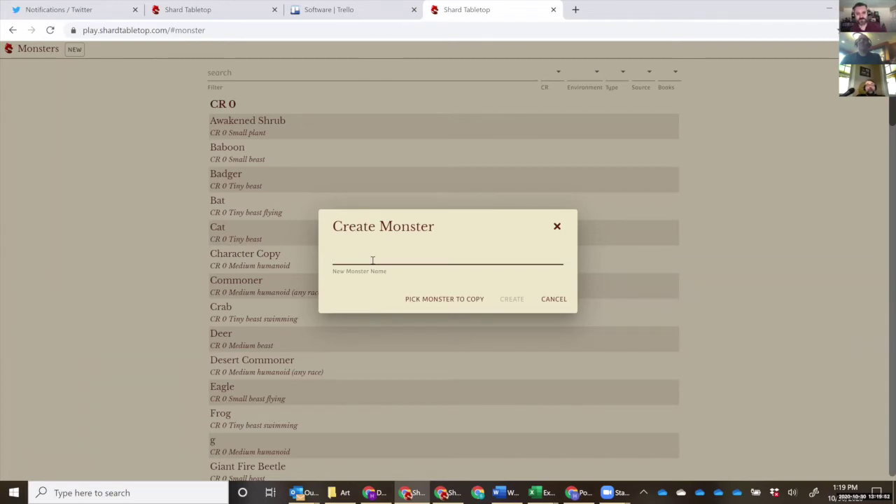
pyautogui.write('New ')
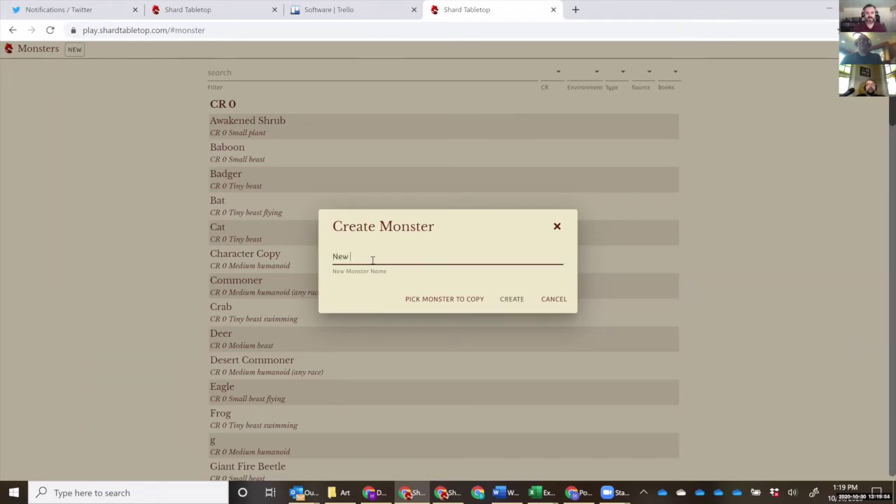
pyautogui.write('Monster')
pyautogui.press('BackSpace')
pyautogui.press('BackSpace')
pyautogui.press('BackSpace')
pyautogui.press('BackSpace')
pyautogui.press('BackSpace')
pyautogui.press('BackSpace')
pyautogui.press('BackSpace')
pyautogui.press('BackSpace')
pyautogui.press('BackSpace')
pyautogui.press('BackSpace')
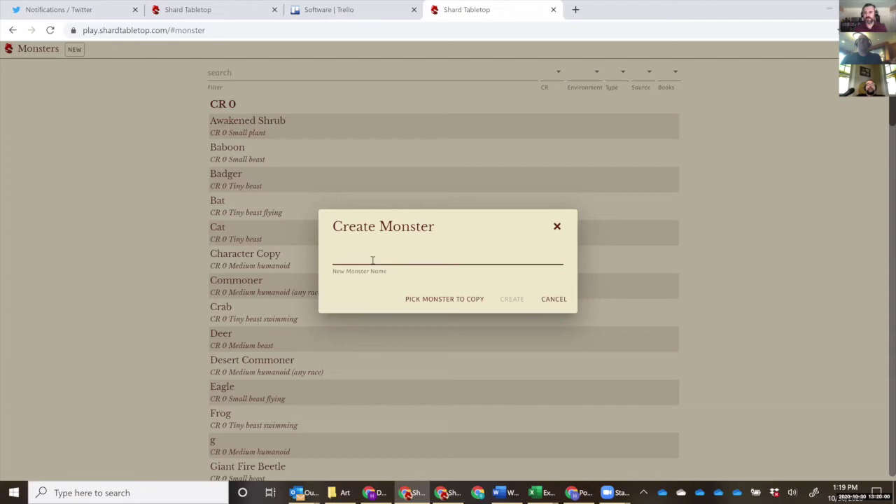
# - Name the new monster "Montorous Crawdad"
pyautogui.write('Montrous')
pyautogui.press('BackSpace')
pyautogui.press('BackSpace')
pyautogui.write('s')
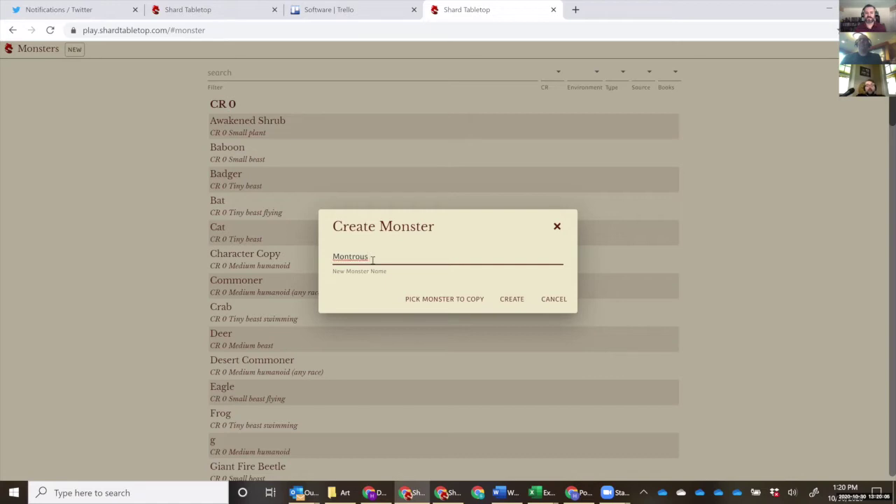
pyautogui.write(' Crwa')
pyautogui.press('BackSpace')
pyautogui.press('BackSpace')
pyautogui.write('owdd')
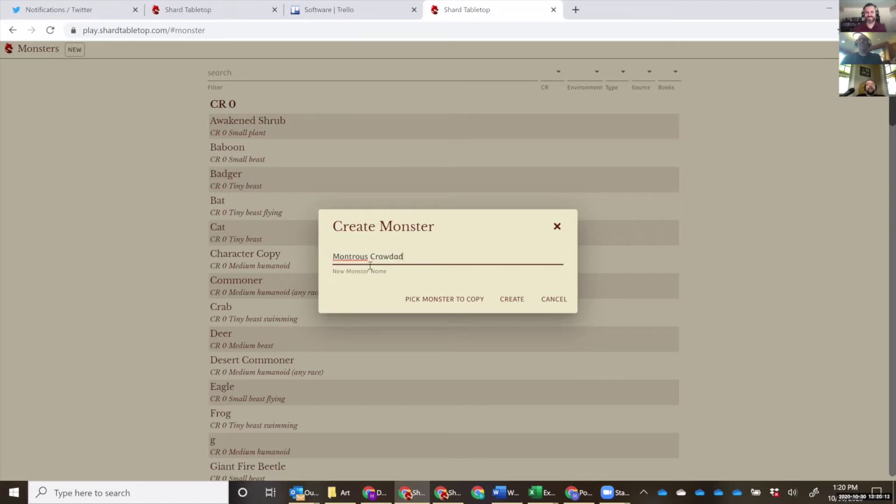
pyautogui.click(353, 257)
pyautogui.write('o')
pyautogui.click(421, 256)
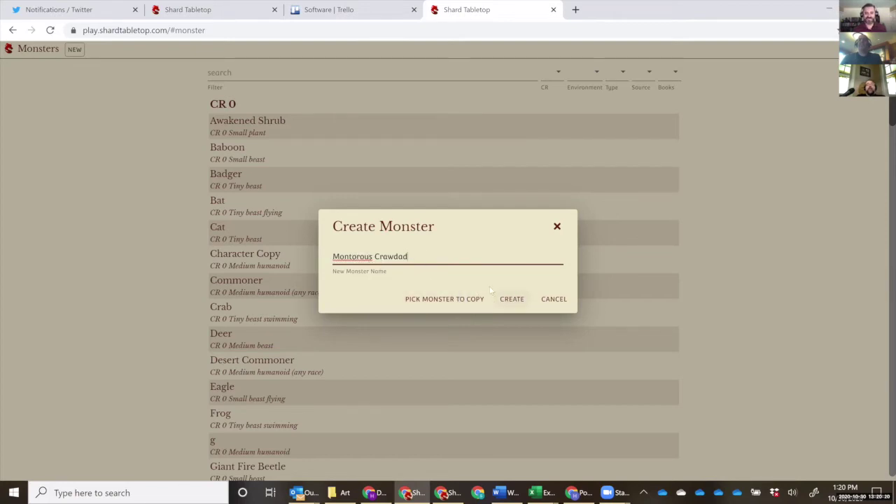
# - Pick Giant Crab as the monster to copy and create the new monster from it
pyautogui.click(433, 299)
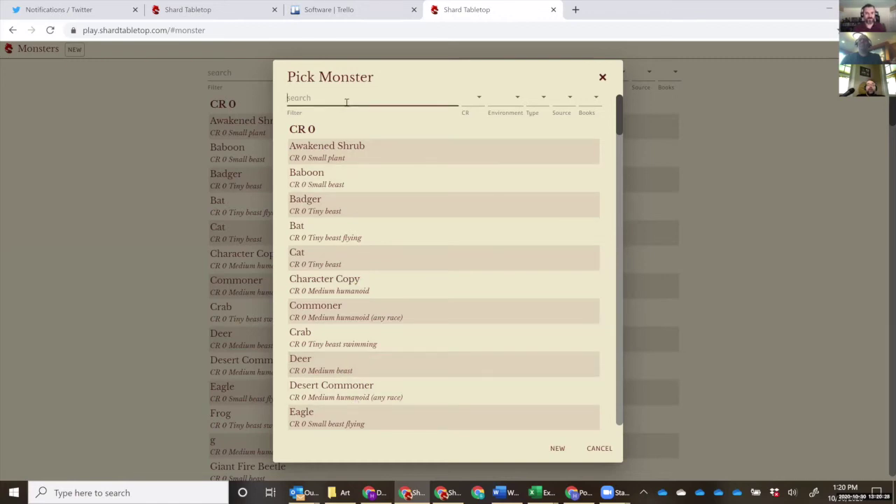
pyautogui.write('crab')
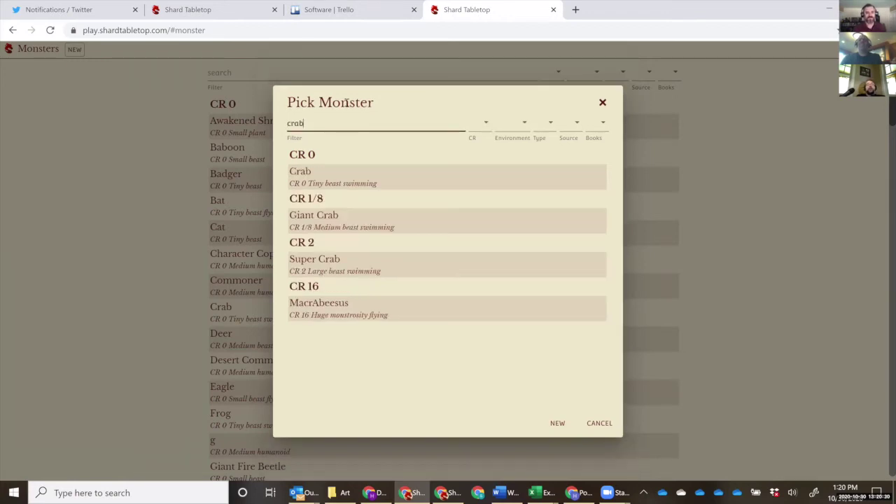
pyautogui.click(325, 221)
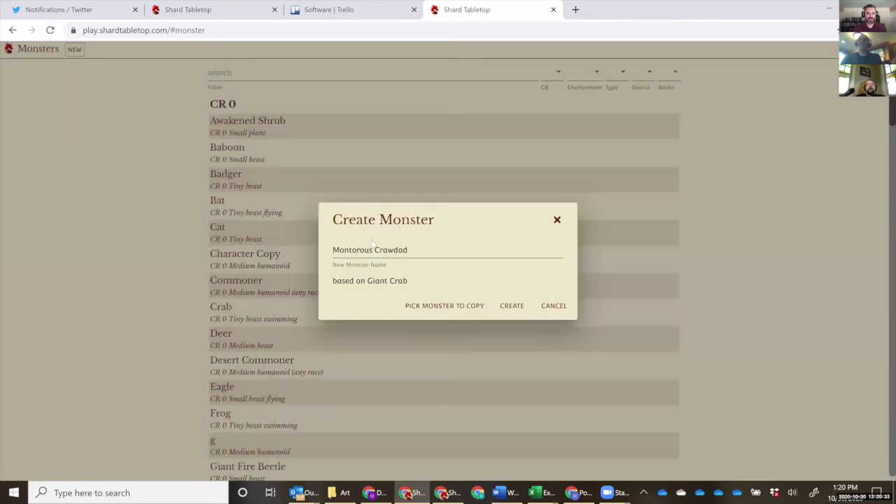
pyautogui.click(513, 309)
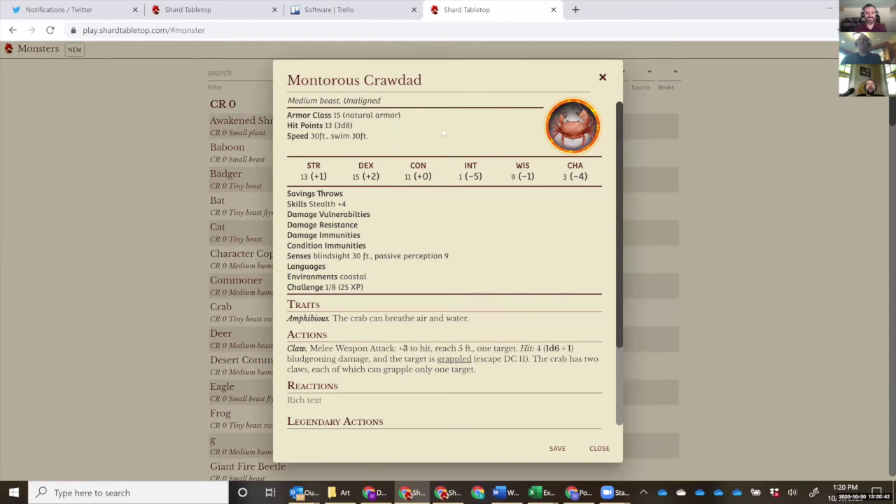
# - Search the web for "Crawdad" token artwork and pick the 800x462 illustration of the teal-and-brown creature
pyautogui.click(573, 133)
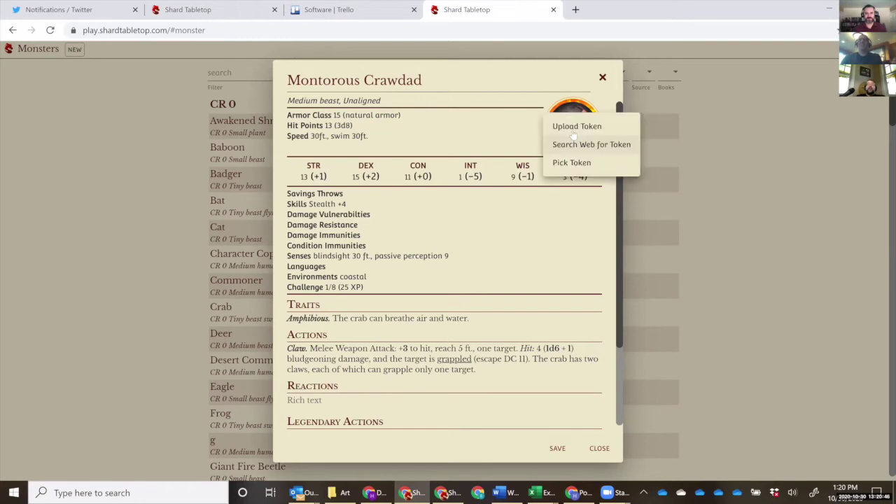
pyautogui.click(577, 145)
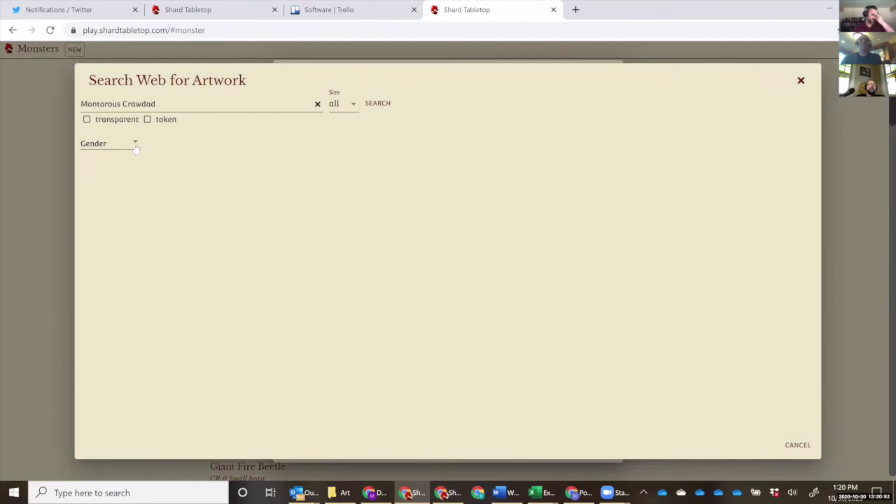
pyautogui.click(124, 104)
pyautogui.press('BackSpace')
pyautogui.press('BackSpace')
pyautogui.press('BackSpace')
pyautogui.press('BackSpace')
pyautogui.press('BackSpace')
pyautogui.press('BackSpace')
pyautogui.press('BackSpace')
pyautogui.press('BackSpace')
pyautogui.press('BackSpace')
pyautogui.press('BackSpace')
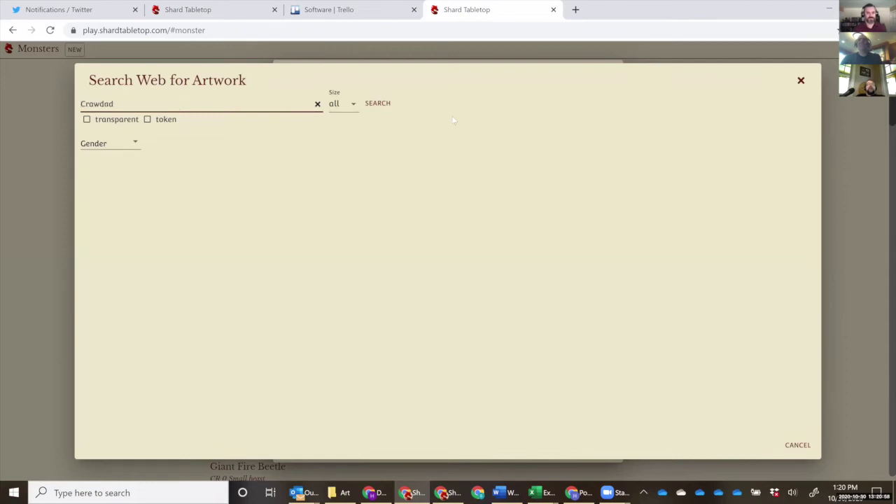
pyautogui.click(386, 104)
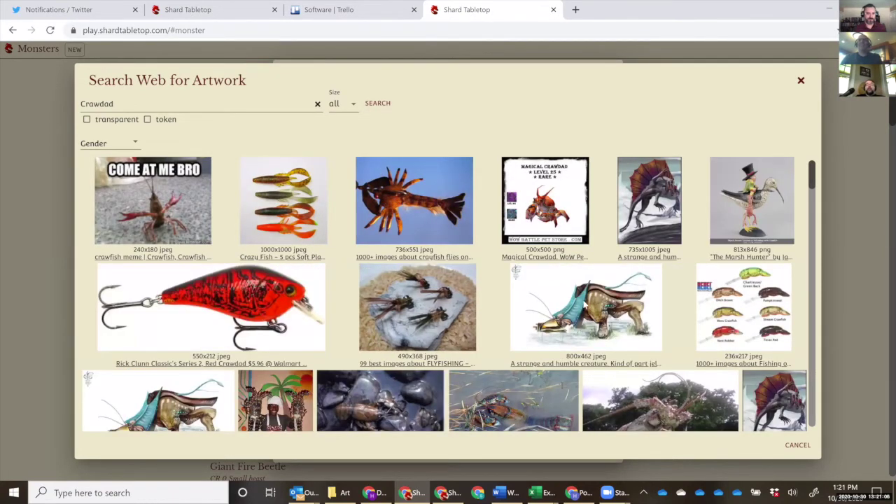
pyautogui.click(575, 311)
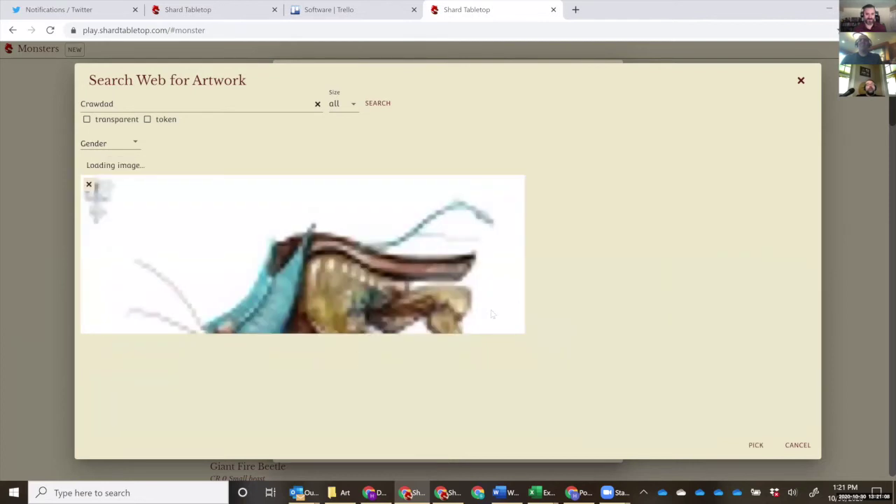
pyautogui.click(754, 446)
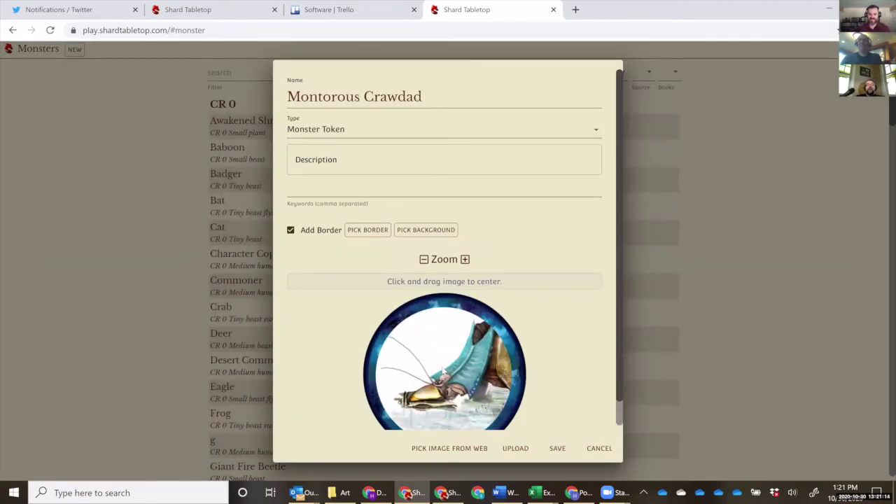
# - Adjust the token image's zoom and position so the creature's head and front body fill the circular frame
pyautogui.click(424, 260)
pyautogui.click(424, 260)
pyautogui.click(425, 260)
pyautogui.moveTo(441, 352); pyautogui.dragTo(440, 371)
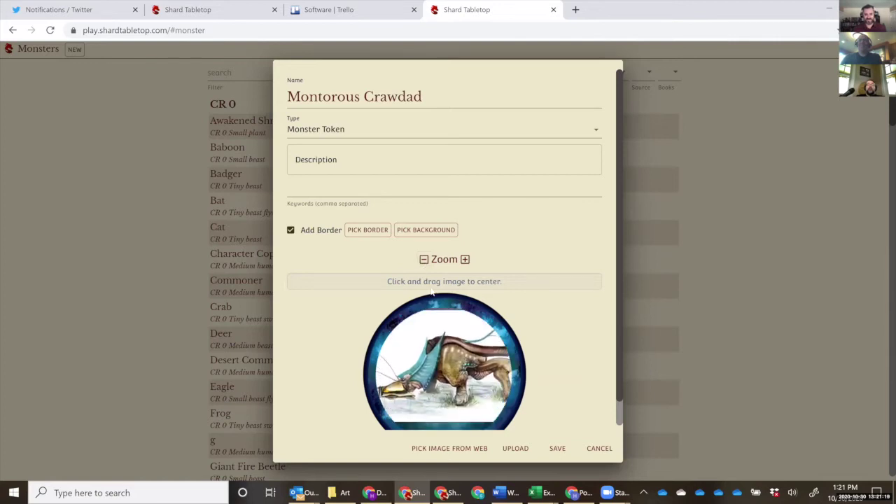
pyautogui.click(464, 260)
pyautogui.click(464, 260)
pyautogui.moveTo(439, 349); pyautogui.dragTo(439, 331)
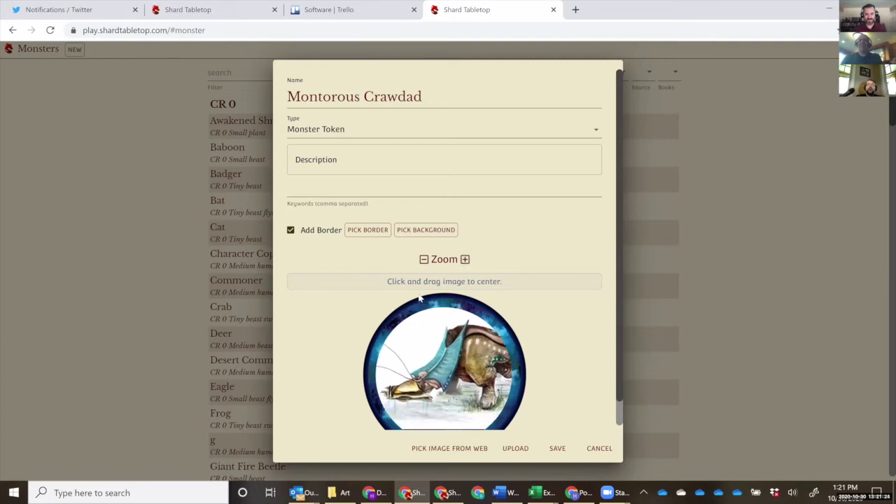
# - Give the token the dark red border with a pink outer edge and save the token
pyautogui.click(367, 231)
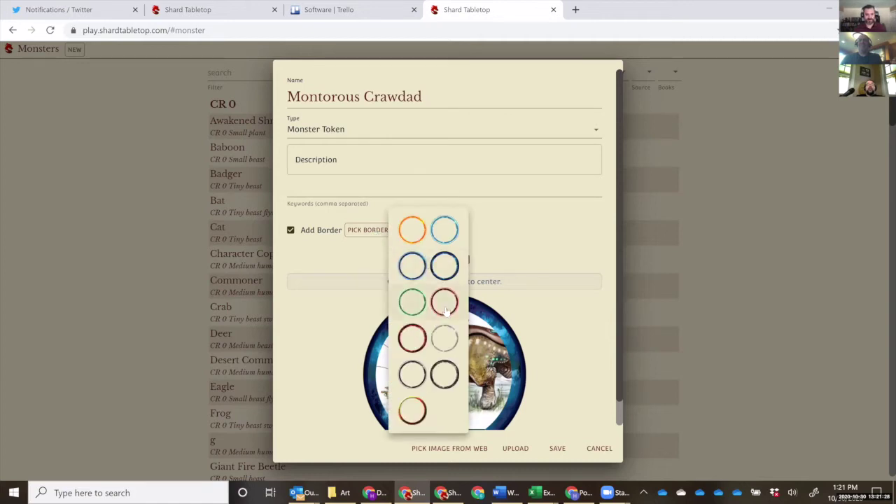
pyautogui.click(445, 303)
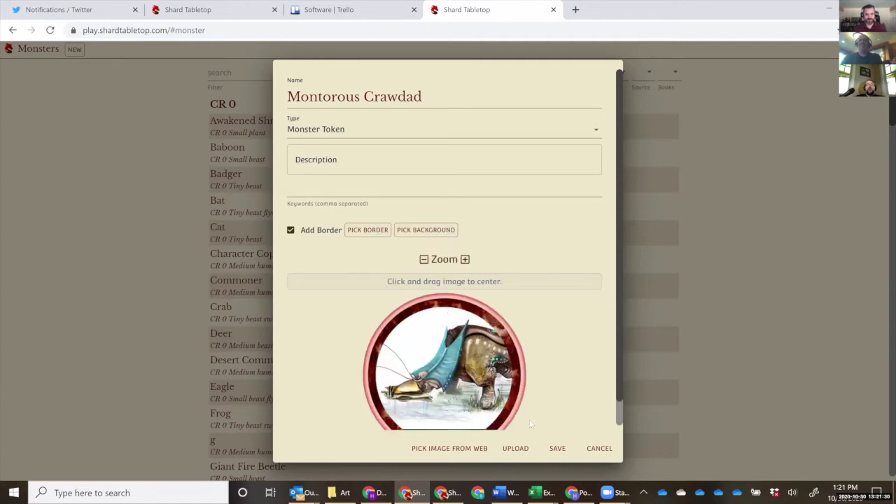
pyautogui.click(558, 449)
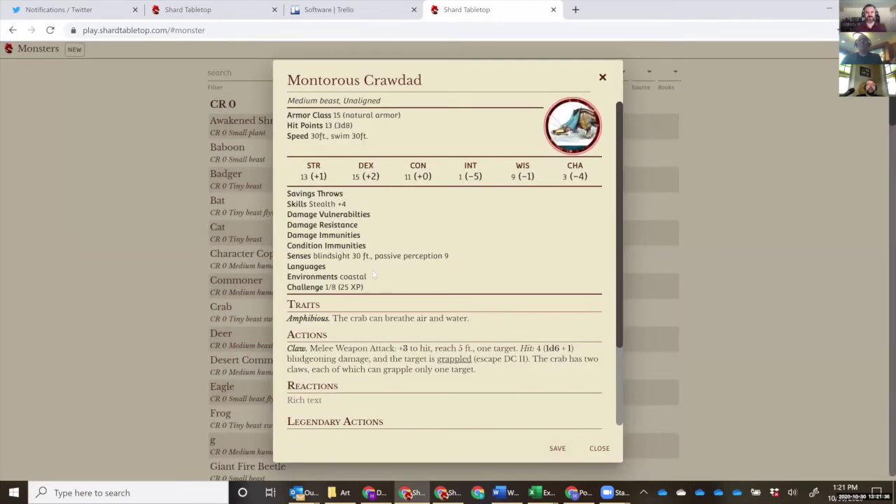
# - Set the monster's Insight skill to +4 and its Wisdom score to 12
pyautogui.click(303, 203)
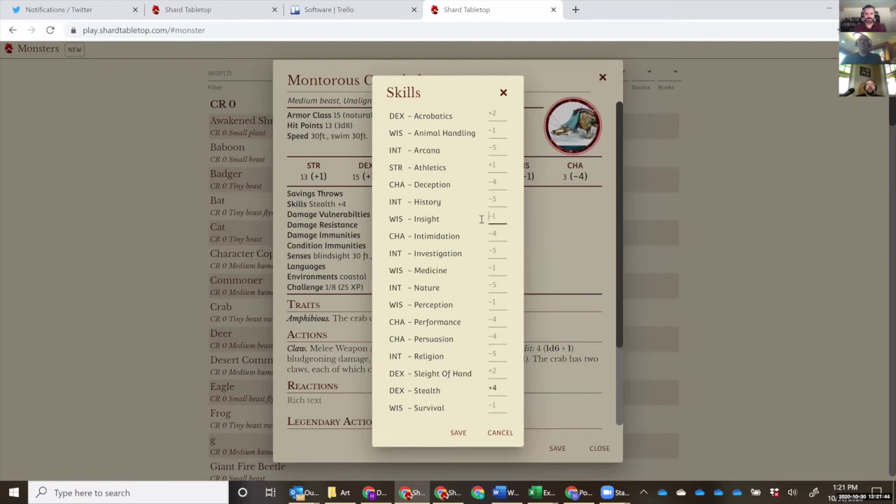
pyautogui.write('+4')
pyautogui.click(455, 433)
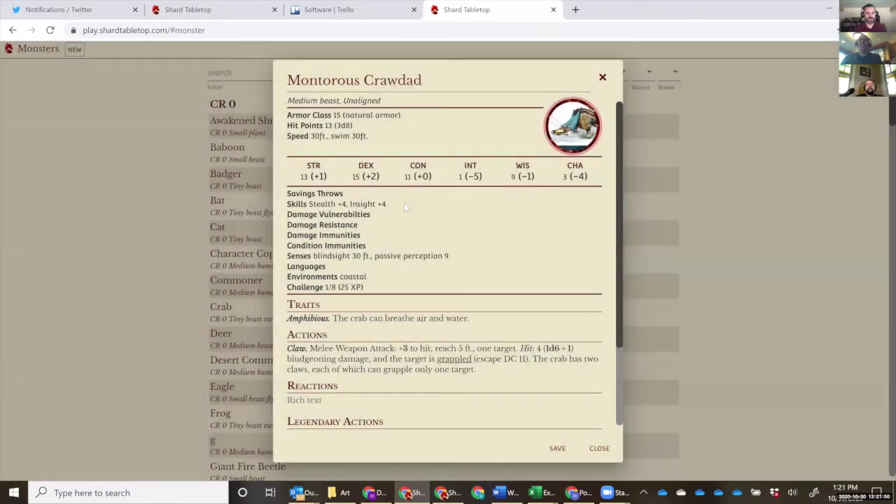
pyautogui.click(522, 178)
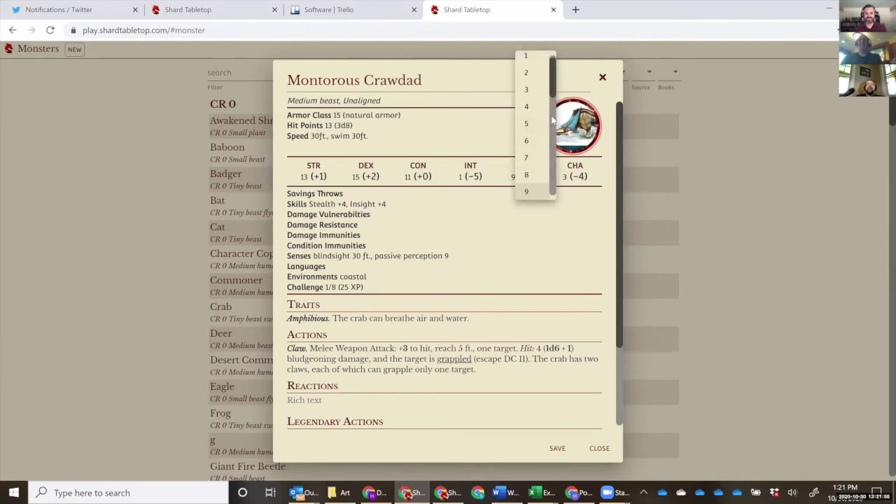
pyautogui.scroll(-2, 553, 119)
pyautogui.click(524, 141)
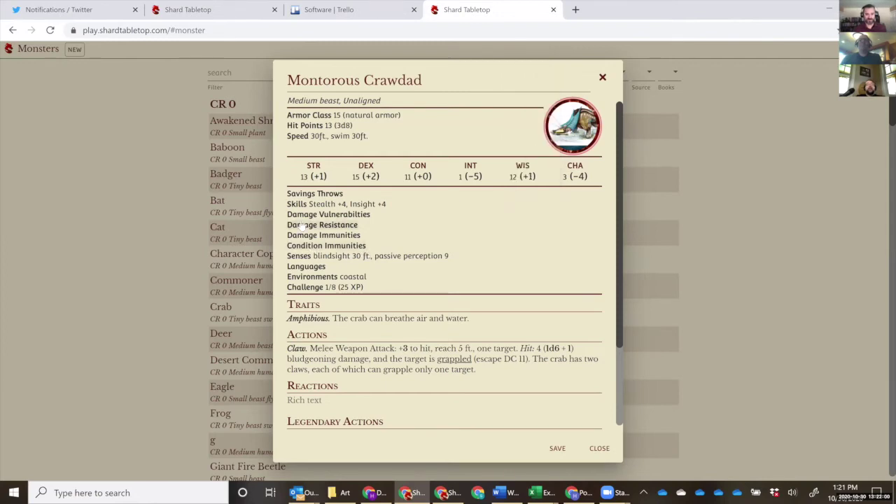
# - Set the monster's challenge rating to 2 and save its armor class as 15 with natural armor
pyautogui.click(333, 287)
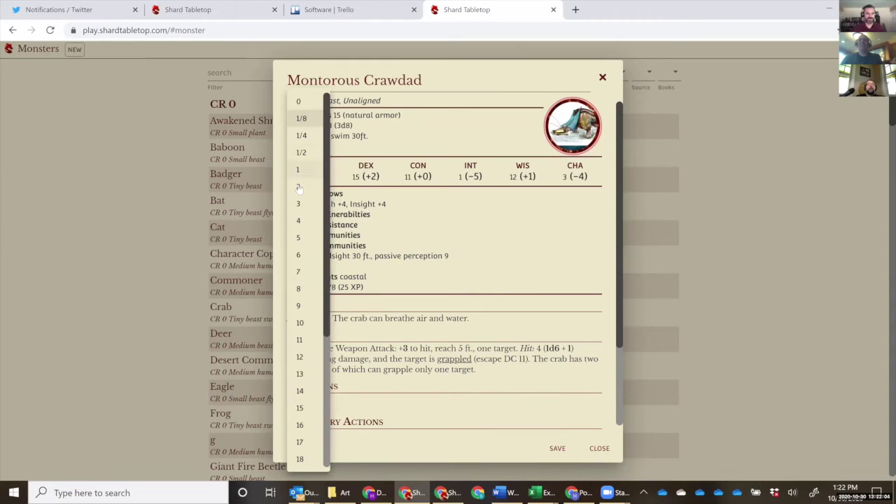
pyautogui.click(298, 187)
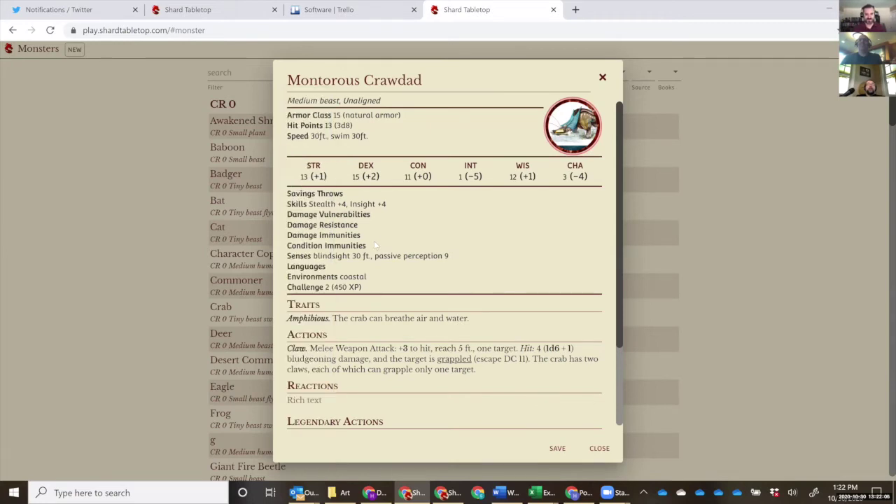
pyautogui.click(336, 116)
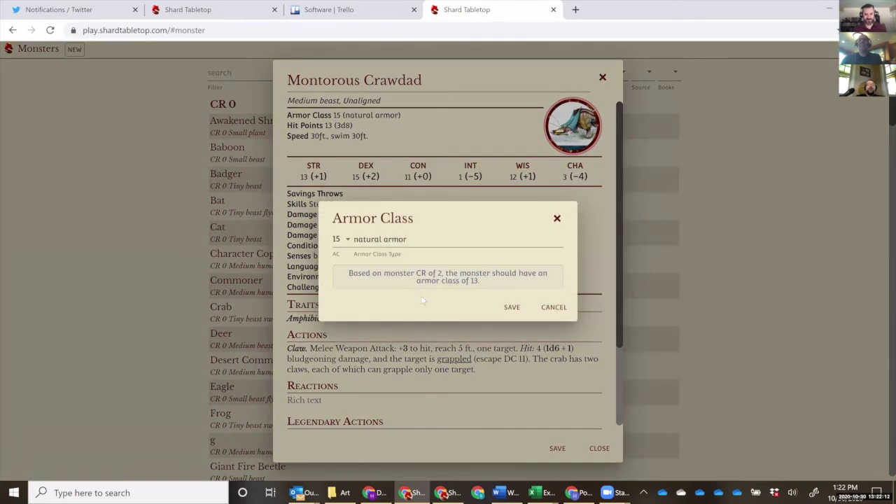
pyautogui.click(513, 308)
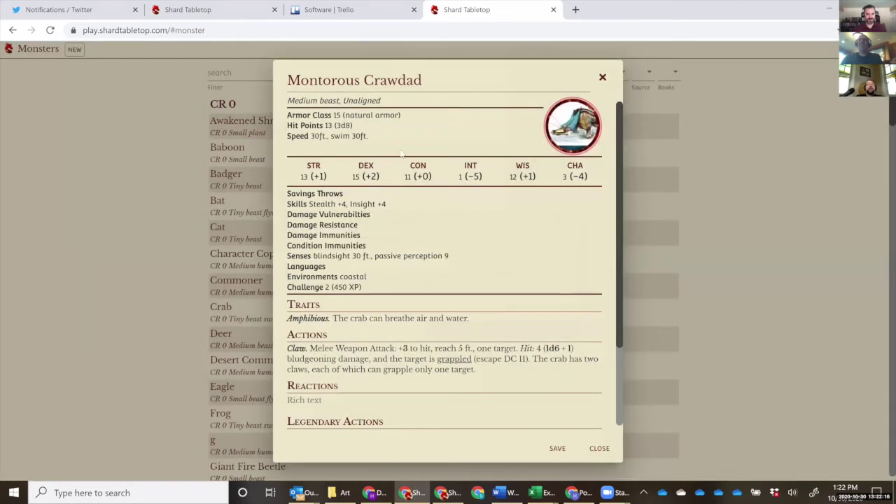
# - Set the monster's hit points to 10d8 with a modifier of 20 and its Constitution score to 14
pyautogui.click(343, 127)
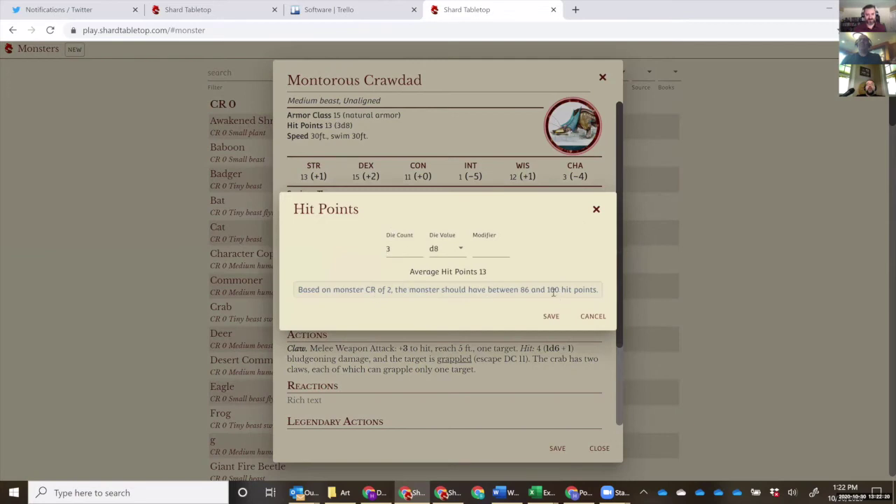
pyautogui.click(393, 250)
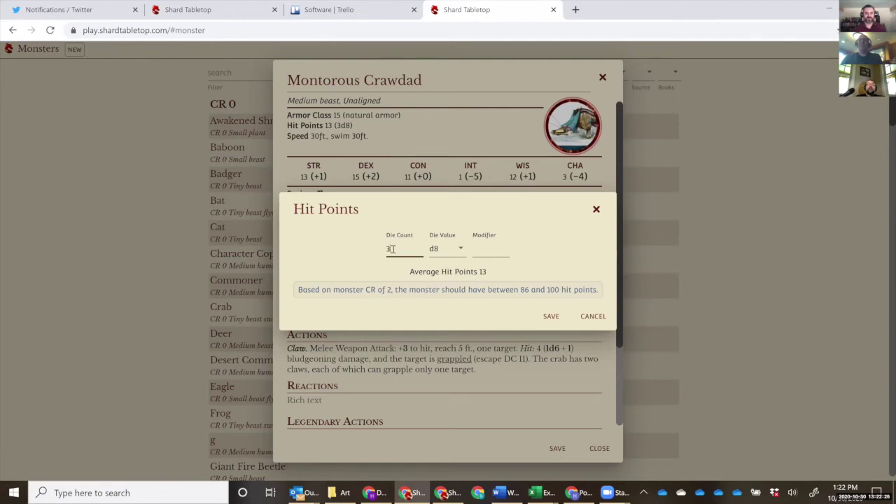
pyautogui.moveTo(390, 250); pyautogui.dragTo(383, 254)
pyautogui.write('10')
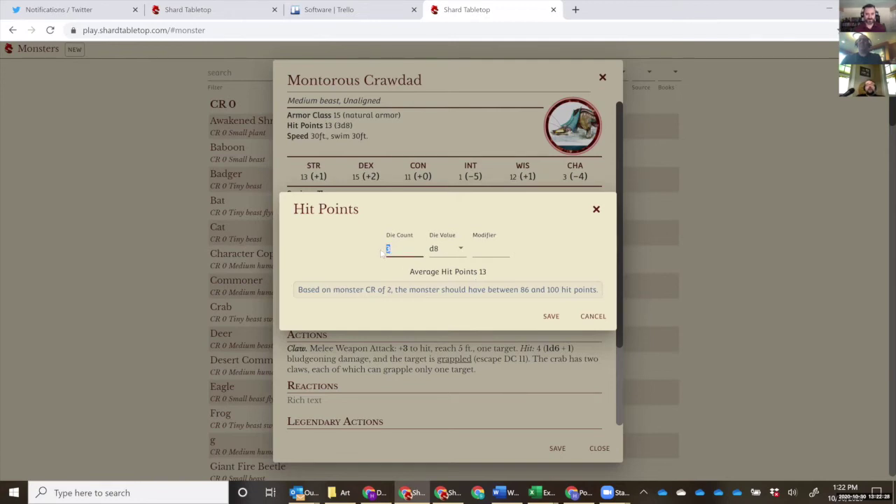
pyautogui.click(468, 249)
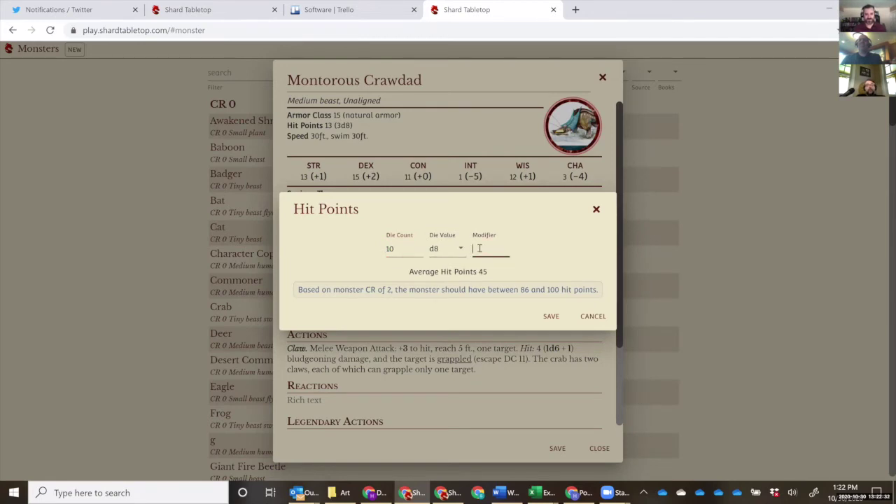
pyautogui.write('20')
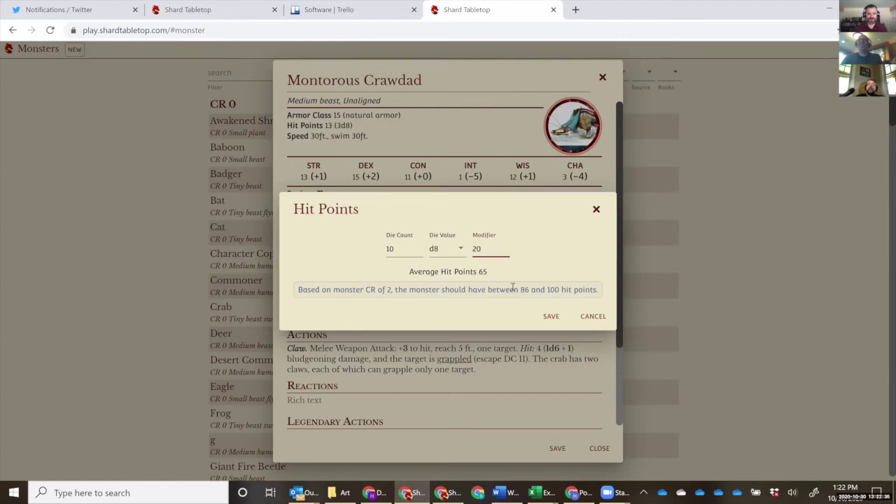
pyautogui.click(552, 319)
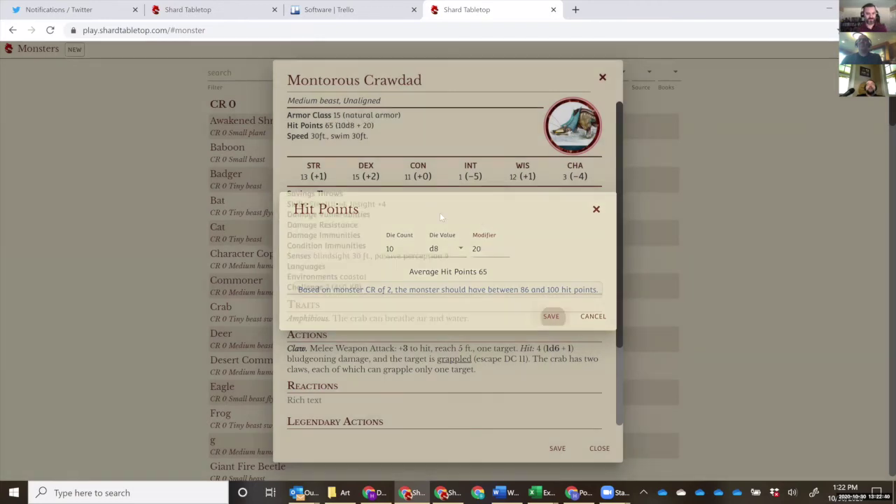
pyautogui.click(427, 177)
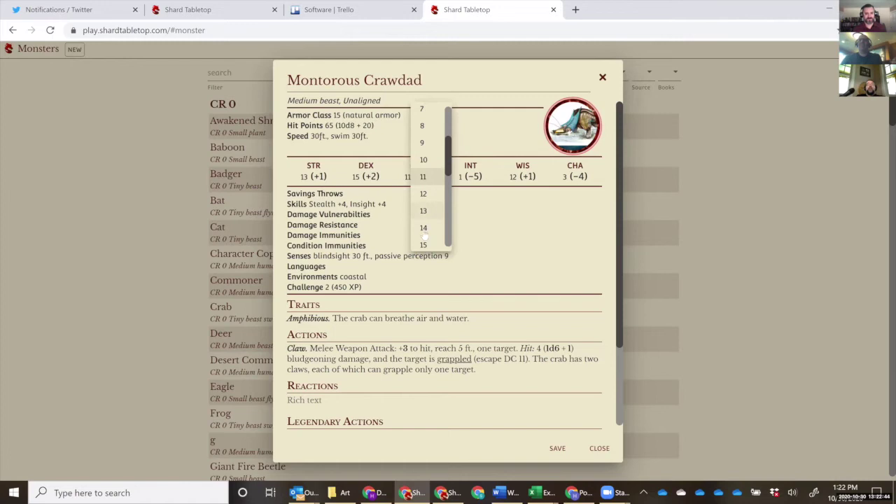
pyautogui.click(424, 232)
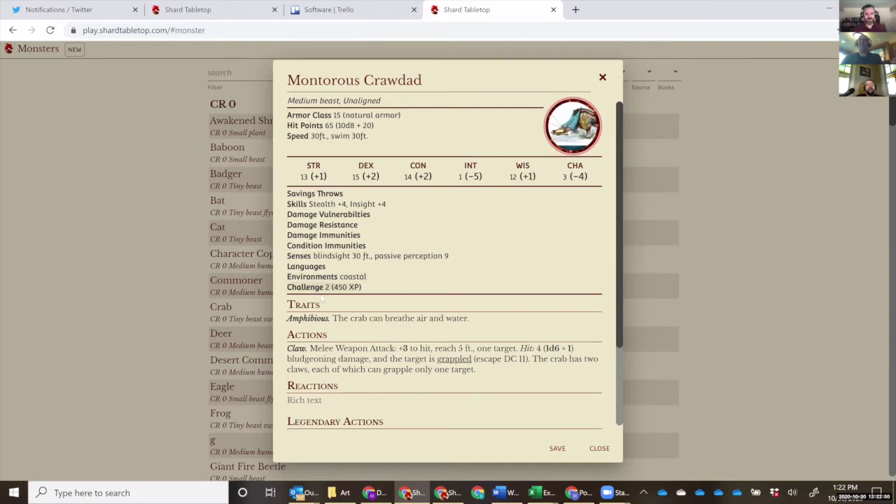
# - Replace "crab" with "crawdad" in the Amphibious trait's description
pyautogui.doubleClick(366, 318)
pyautogui.press('BackSpace')
pyautogui.press('BackSpace')
pyautogui.write('craw')
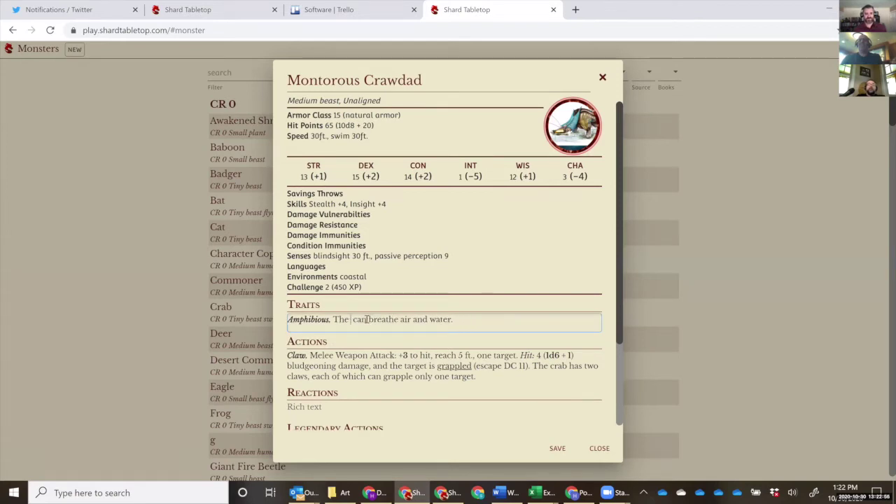
pyautogui.write('d')
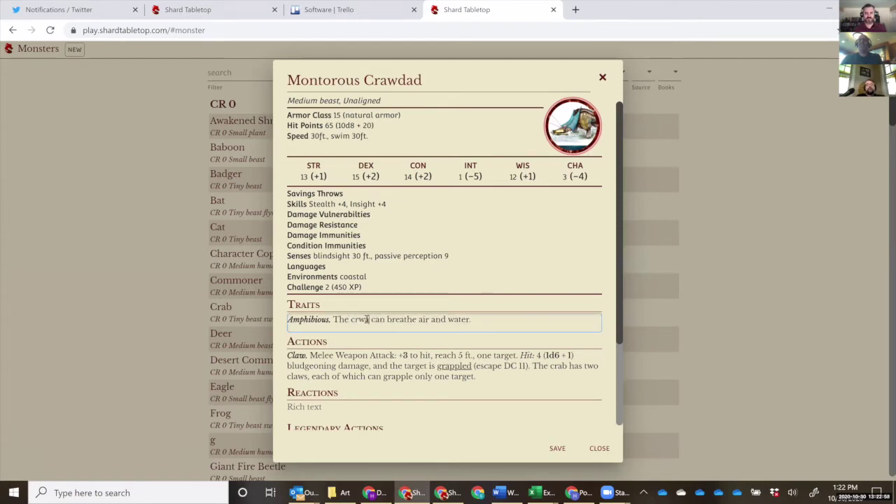
pyautogui.write('dad')
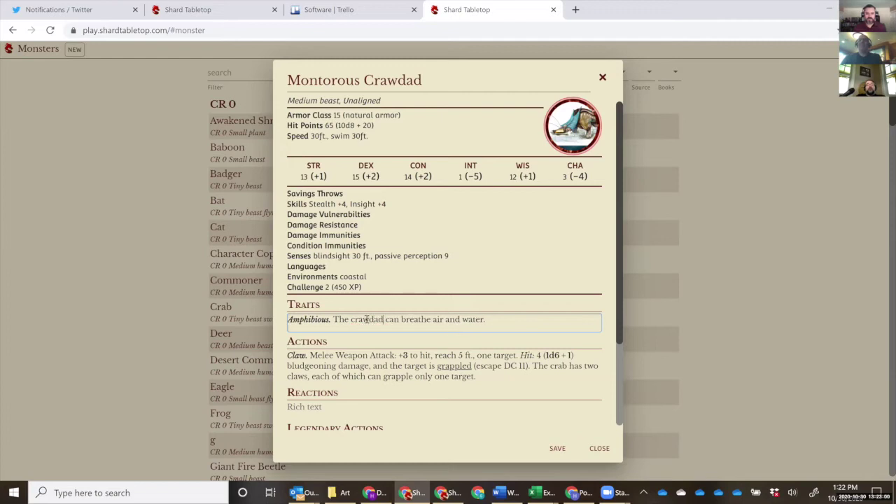
# - Change the Amphibious trait's description so the crawdad can breathe "air, water, and steam."
pyautogui.click(405, 355)
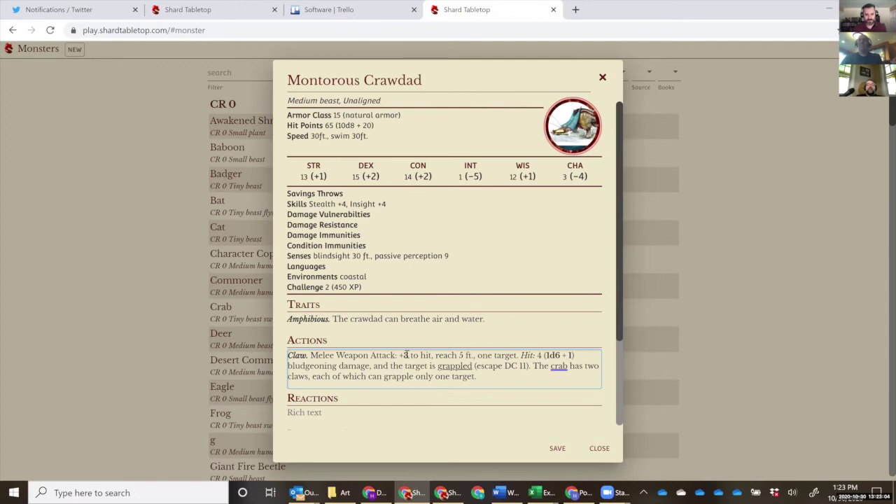
pyautogui.click(462, 319)
pyautogui.press('BackSpace')
pyautogui.press('BackSpace')
pyautogui.press('BackSpace')
pyautogui.press('BackSpace')
pyautogui.press('BackSpace')
pyautogui.write(', water')
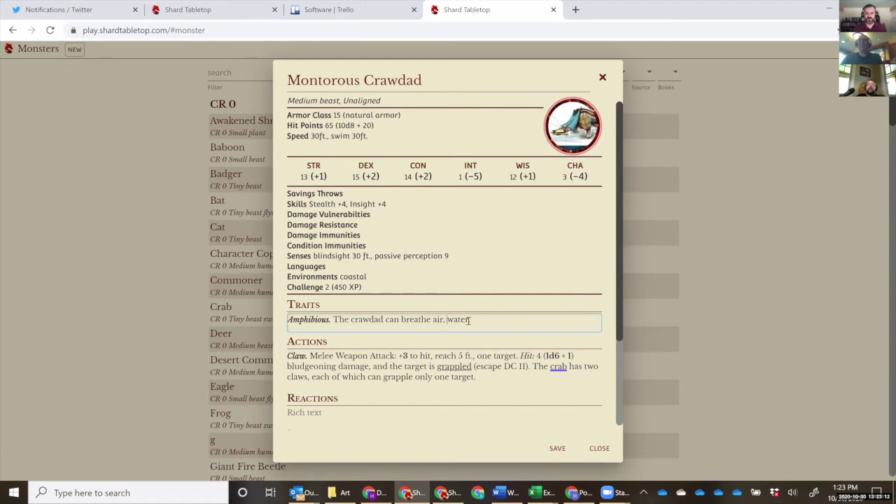
pyautogui.write(' and steam.')
pyautogui.click(469, 320)
pyautogui.write(',')
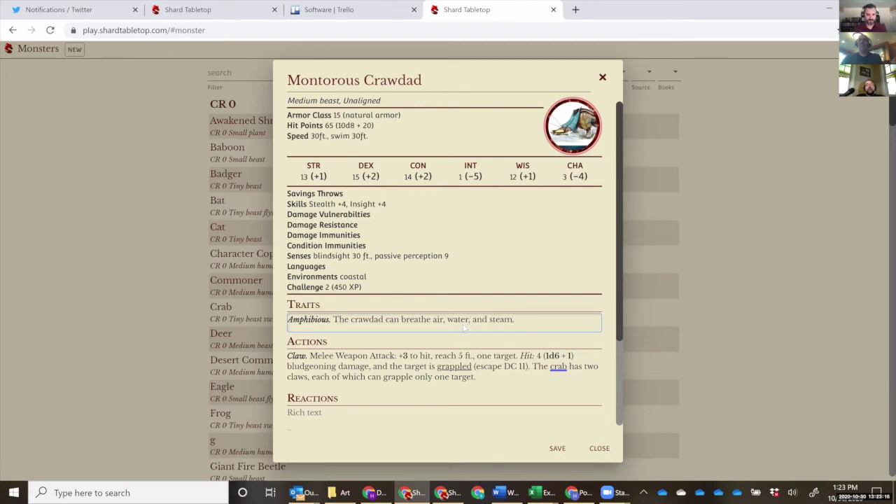
# - Set the Claw action's attack bonus to +4 and its damage roll to 2d6 + 2
pyautogui.click(408, 358)
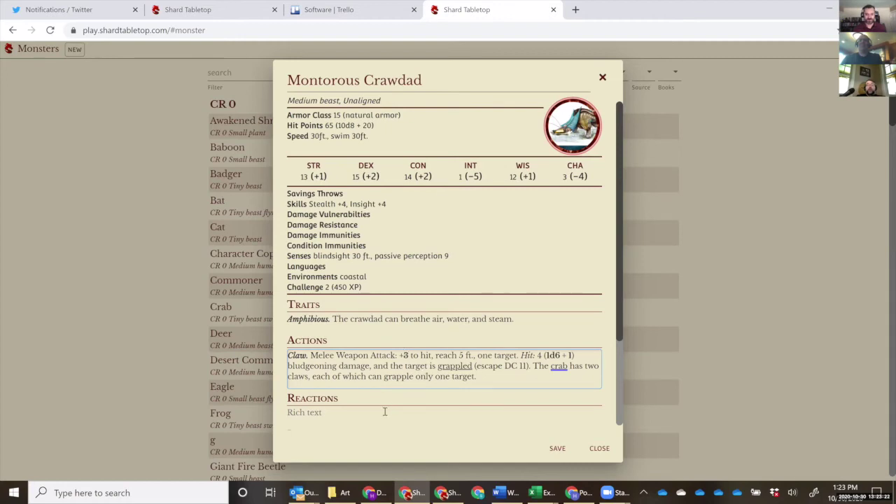
pyautogui.press('BackSpace')
pyautogui.write('4')
pyautogui.click(550, 355)
pyautogui.press('BackSpace')
pyautogui.write('2')
pyautogui.click(573, 356)
pyautogui.press('BackSpace')
pyautogui.write('2')
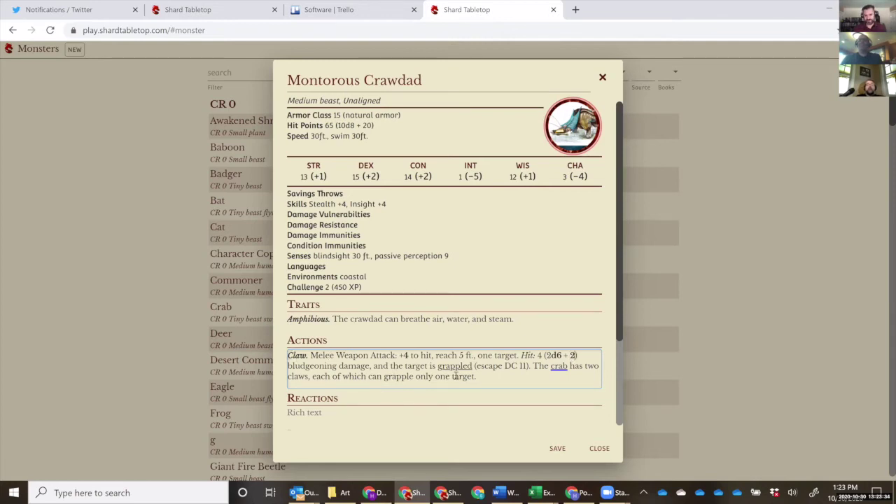
pyautogui.click(488, 376)
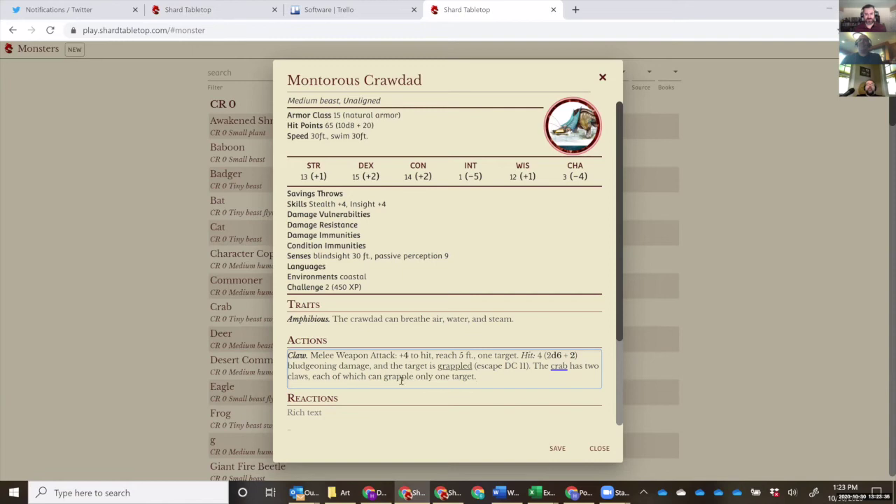
# - Re-enter the Claw damage's dice count as 2 in bold to match the rest of the roll, and save the monster
pyautogui.click(549, 356)
pyautogui.press('BackSpace')
pyautogui.write('1')
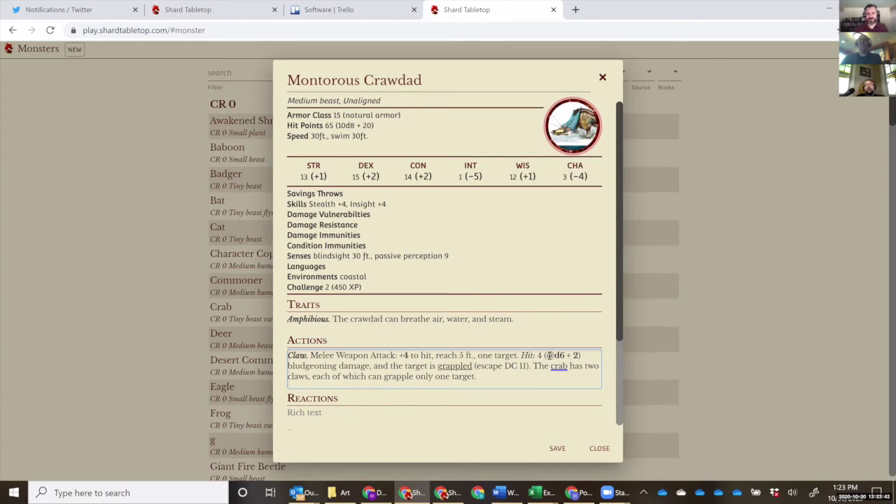
pyautogui.press('BackSpace')
pyautogui.write('2')
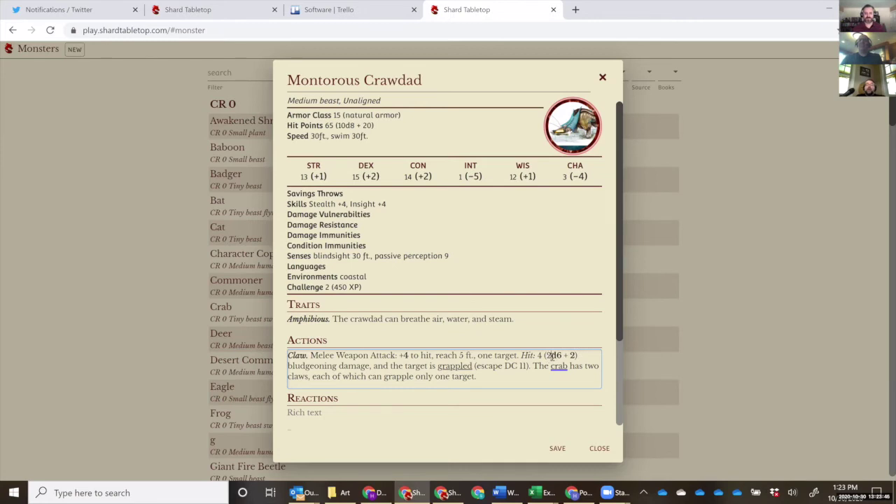
pyautogui.moveTo(552, 355); pyautogui.dragTo(546, 355)
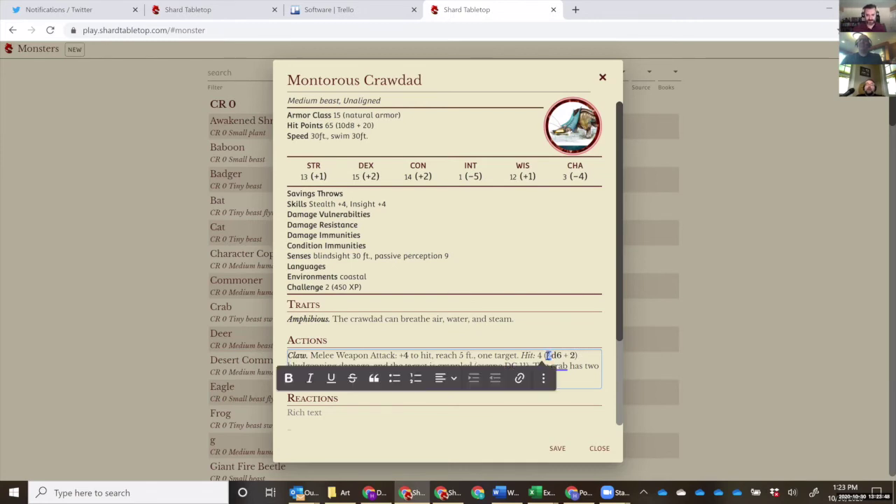
pyautogui.click(290, 379)
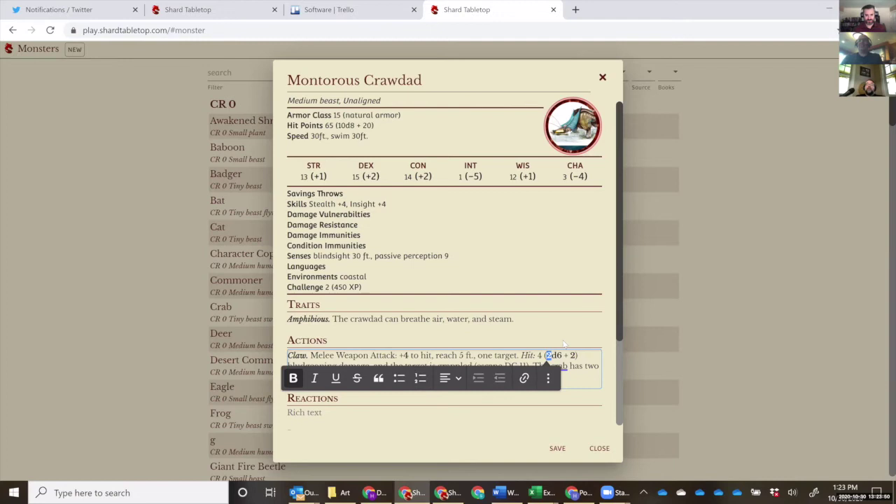
pyautogui.click(564, 343)
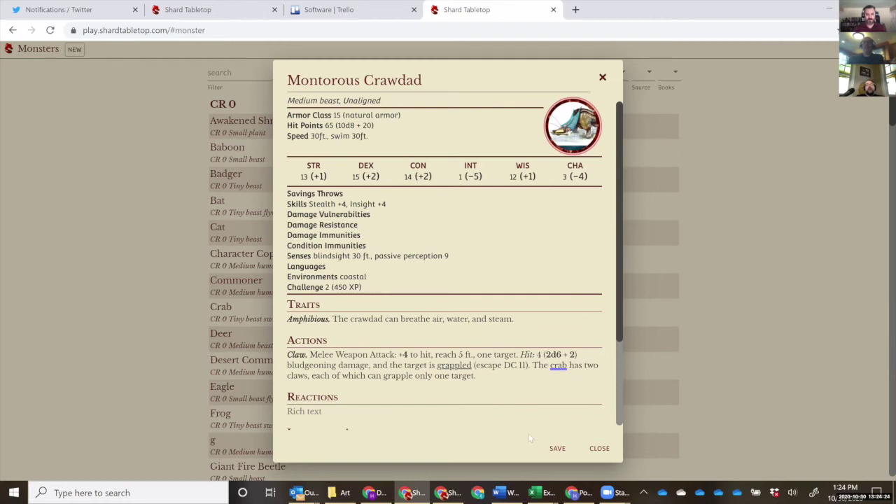
pyautogui.click(558, 448)
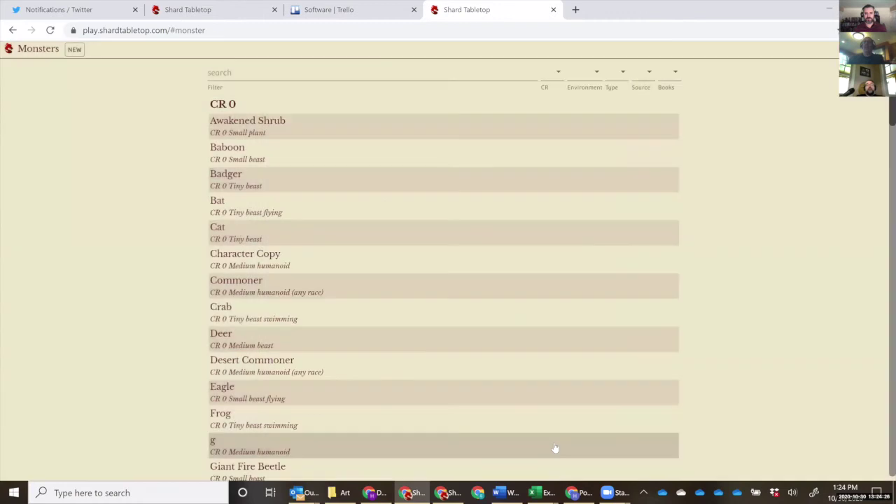
# - Open the Demo for LDM campaign and start adding monsters on the open ground north-east of Ulmer Bufka
pyautogui.click(13, 55)
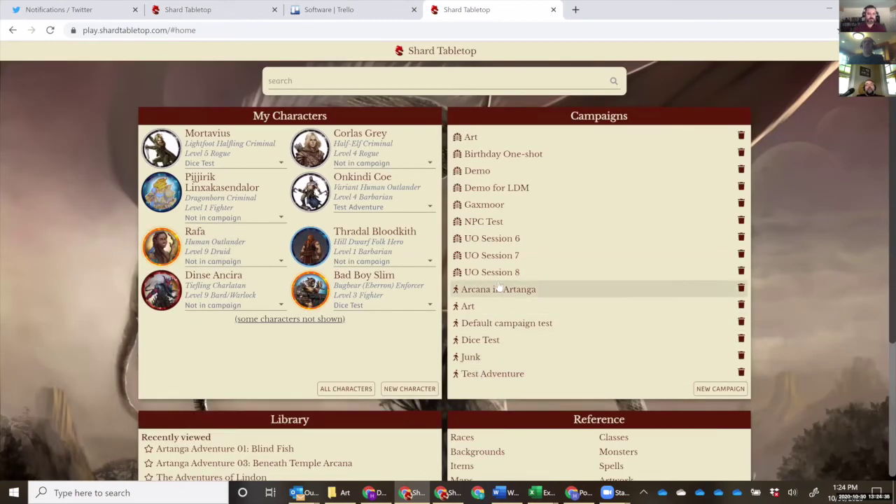
pyautogui.click(501, 191)
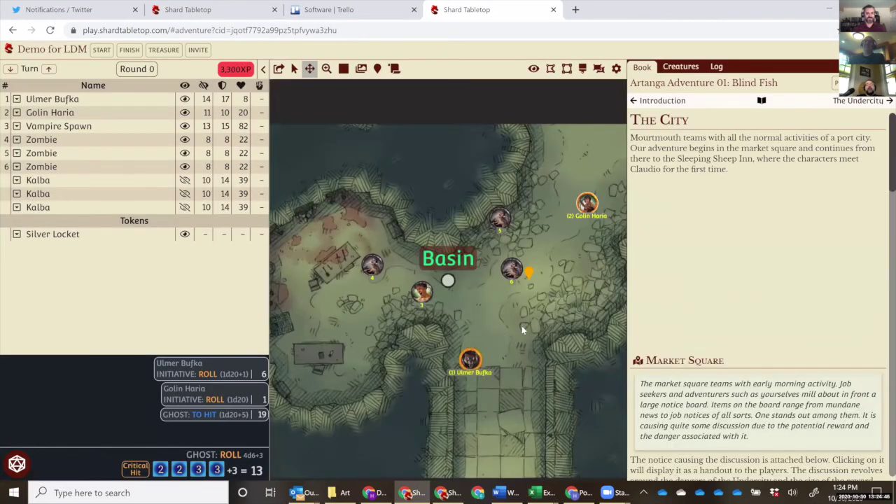
pyautogui.rightClick(521, 330)
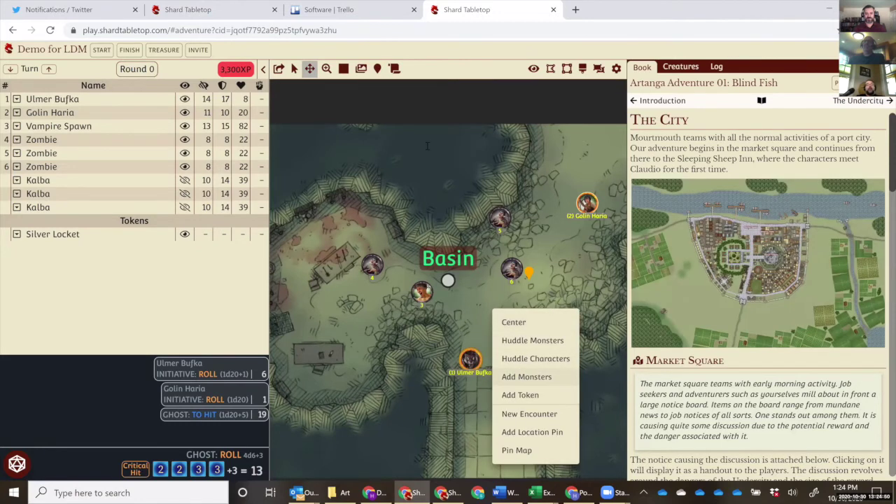
pyautogui.click(527, 377)
# - Filter the monster list by "craw" and add one Montorous Crawdad to the map
pyautogui.click(330, 121)
pyautogui.write('c')
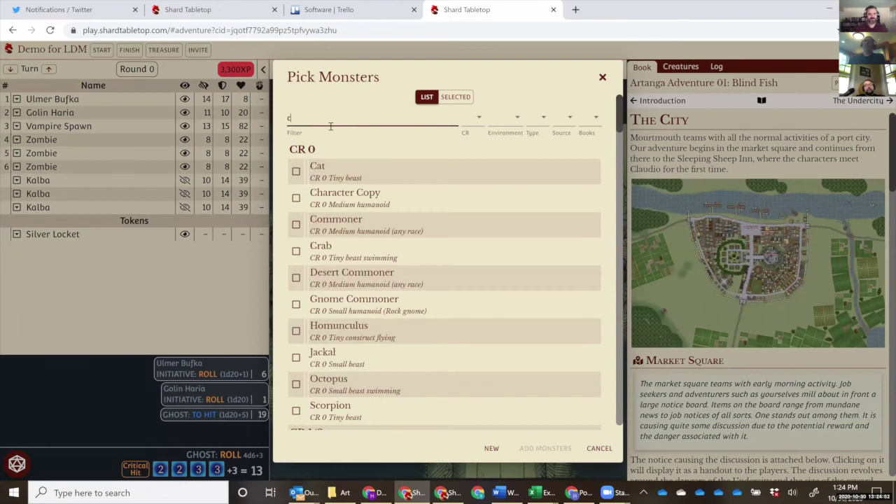
pyautogui.write('ar')
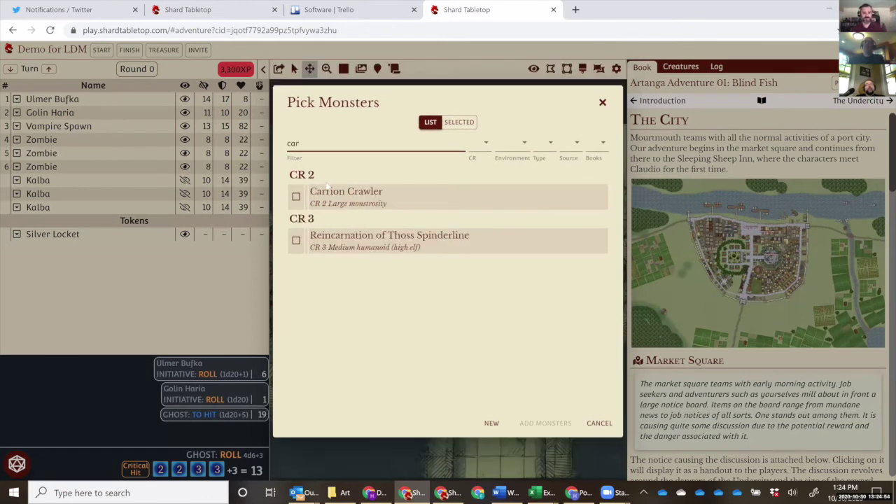
pyautogui.press('BackSpace')
pyautogui.press('BackSpace')
pyautogui.write('ra')
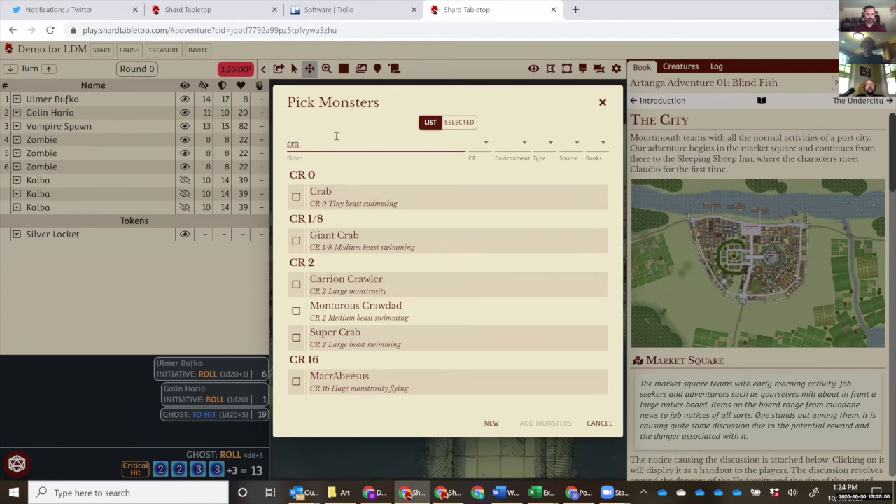
pyautogui.write('w')
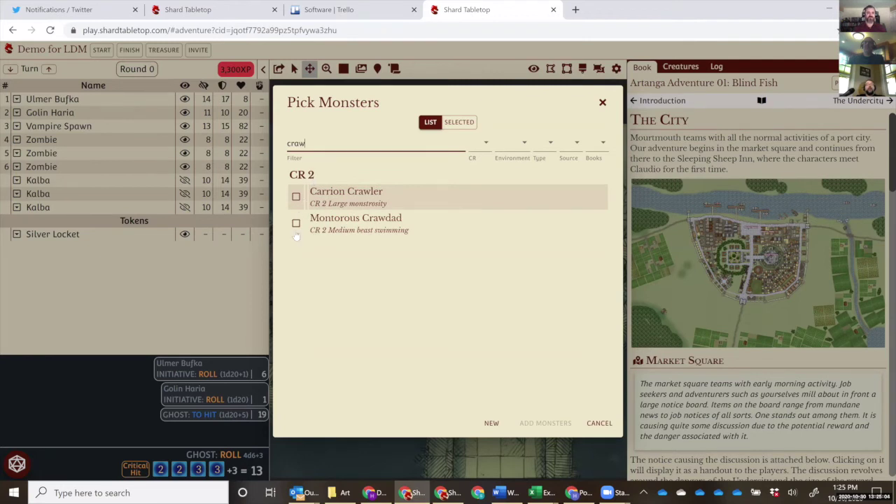
pyautogui.click(296, 224)
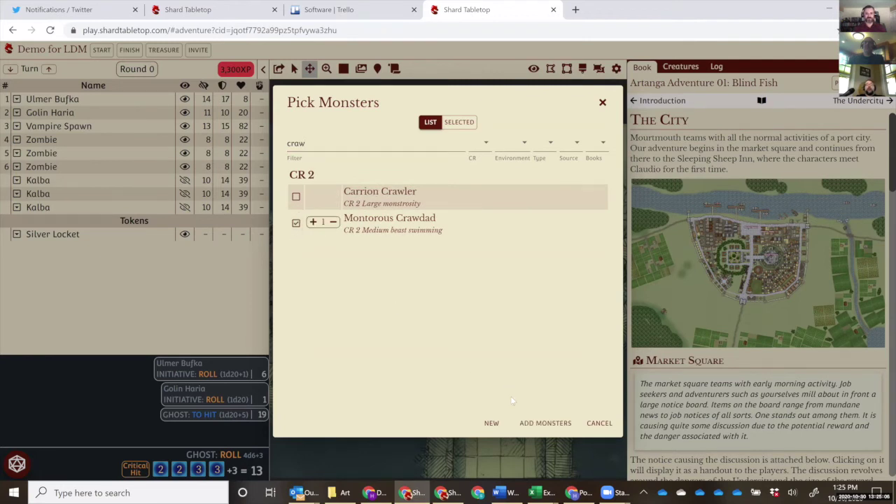
pyautogui.click(541, 427)
# - Make the Montorous Crawdad visible to the players and move its token slightly north toward zombie 6
pyautogui.click(185, 247)
pyautogui.click(185, 222)
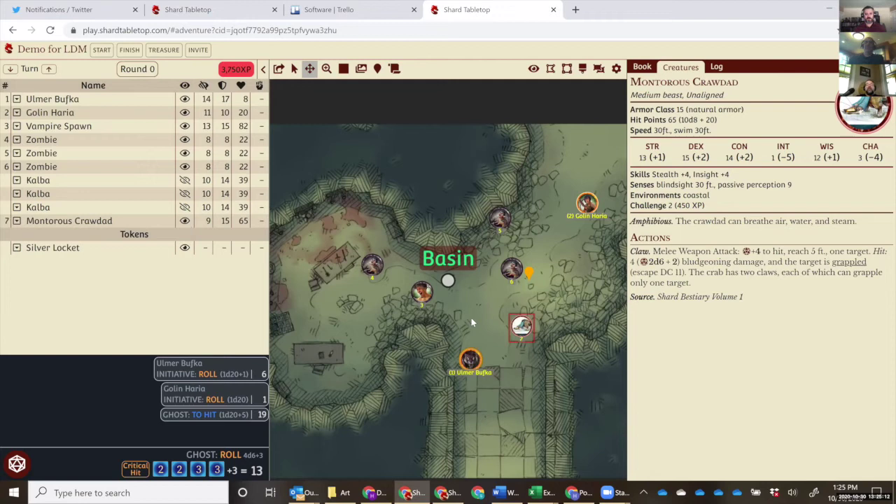
pyautogui.moveTo(521, 325); pyautogui.dragTo(514, 310)
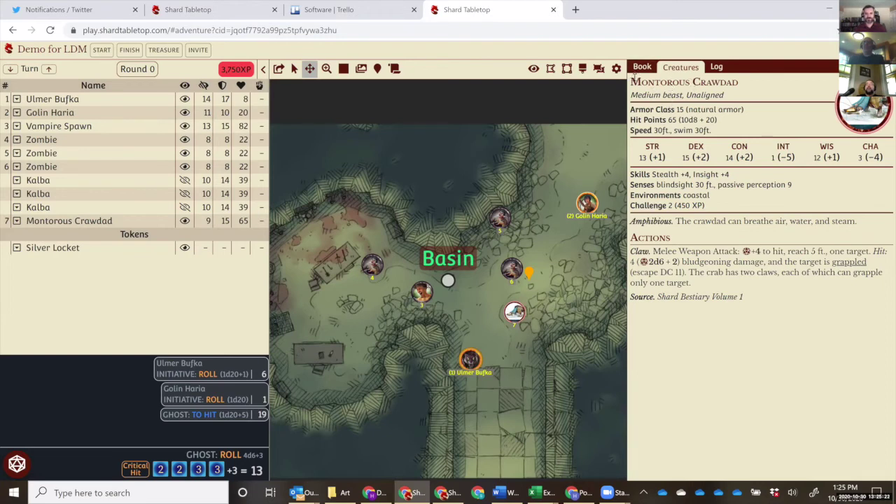
# - Search the campaign for "craw" and open the Montorous Crawdad's monster entry
pyautogui.click(850, 50)
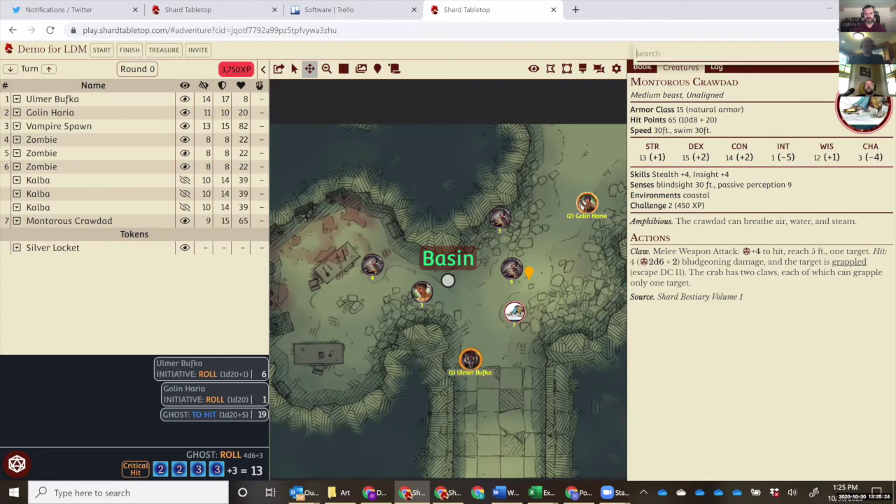
pyautogui.write('craw')
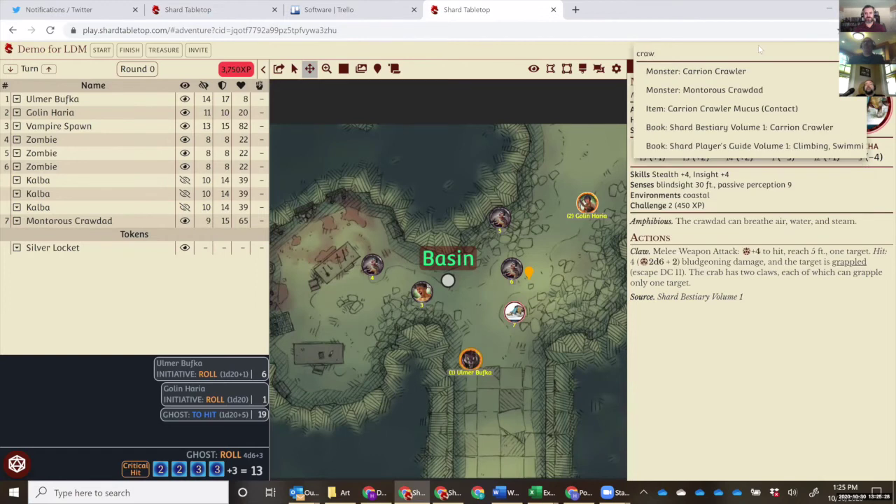
pyautogui.click(718, 94)
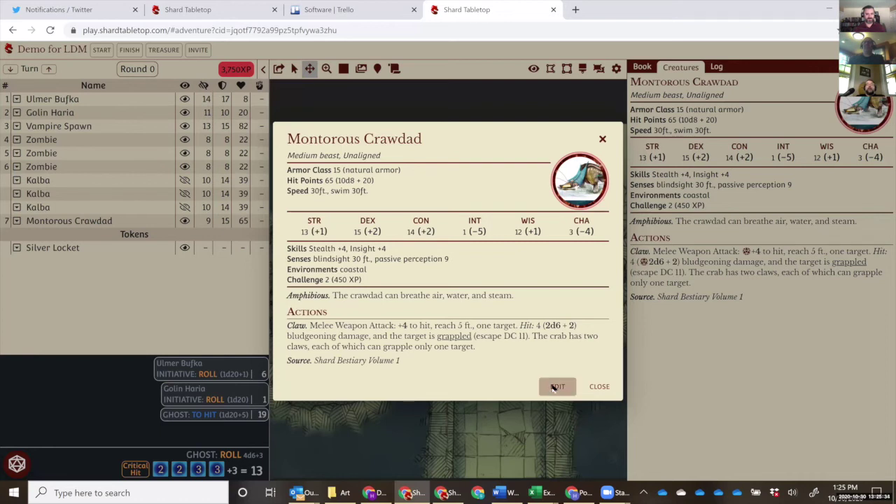
# - Set the Montorous Crawdad's size to Huge, save it, and shift its map token slightly south
pyautogui.click(557, 387)
pyautogui.click(315, 101)
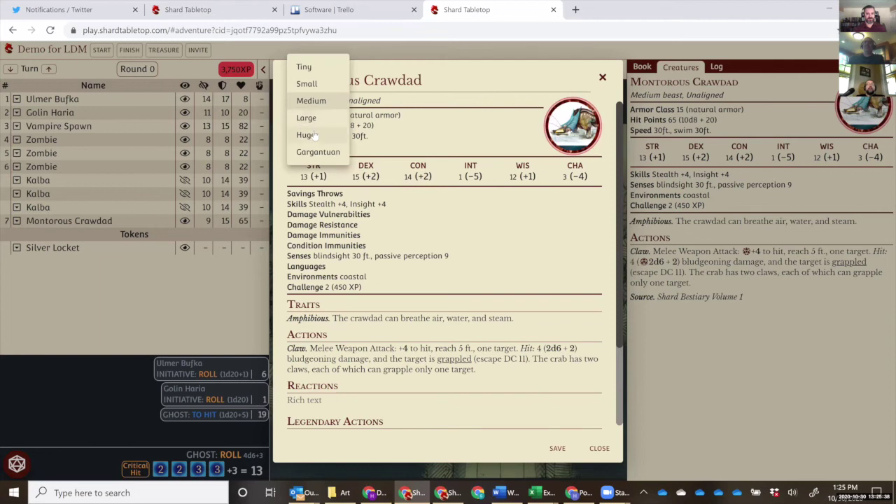
pyautogui.click(315, 135)
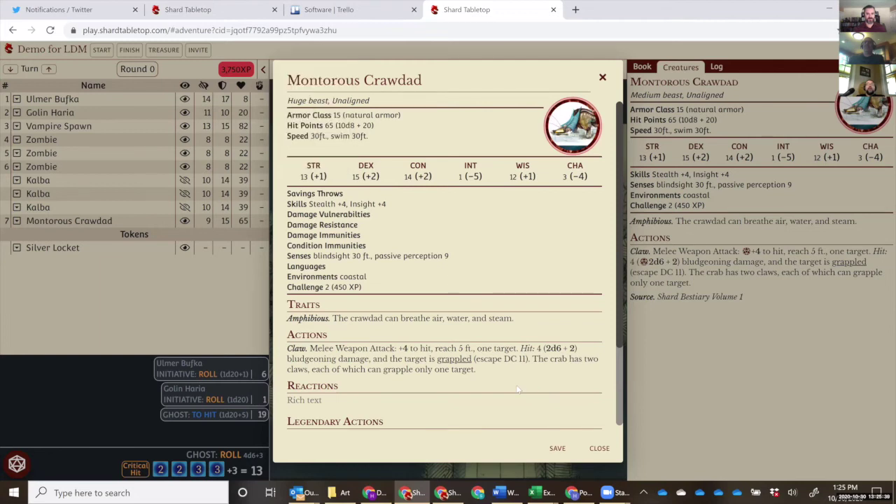
pyautogui.click(557, 449)
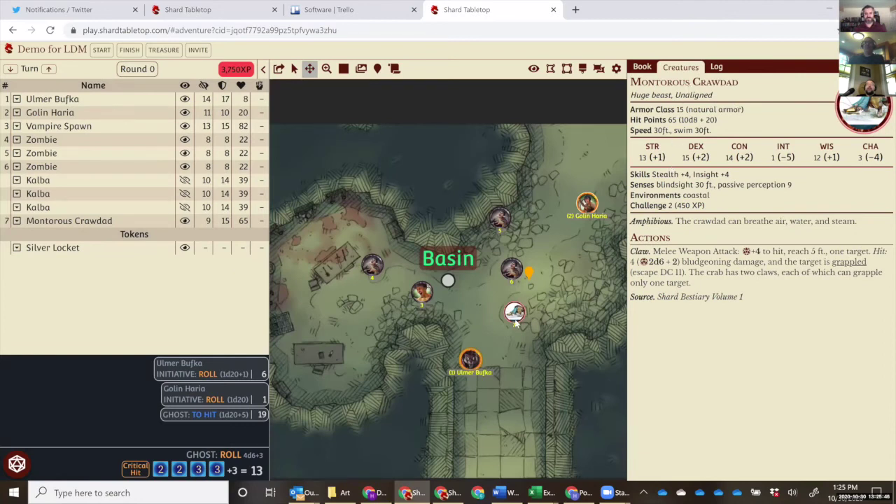
pyautogui.moveTo(517, 322)
pyautogui.mouseDown()
pyautogui.moveTo(504, 317)
pyautogui.moveTo(522, 336)
pyautogui.mouseUp()
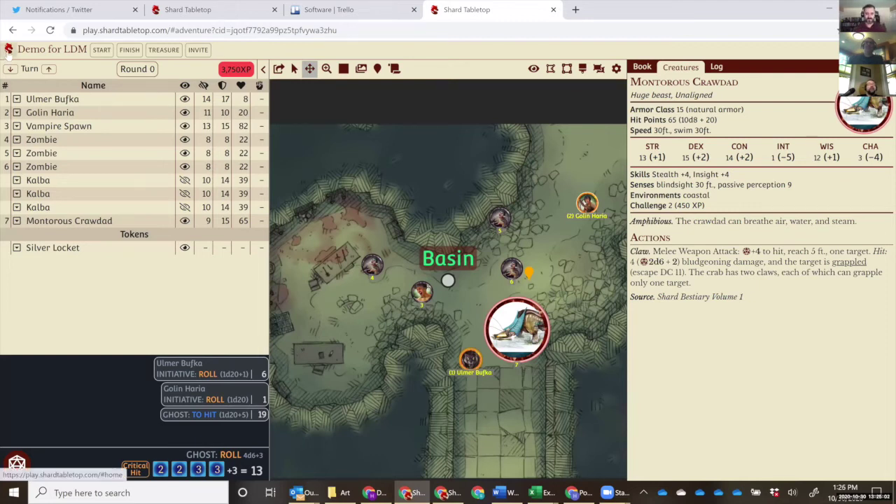
# - From the home page's Races reference, create a new subrace named "Elf 27" based on Elf
pyautogui.click(8, 53)
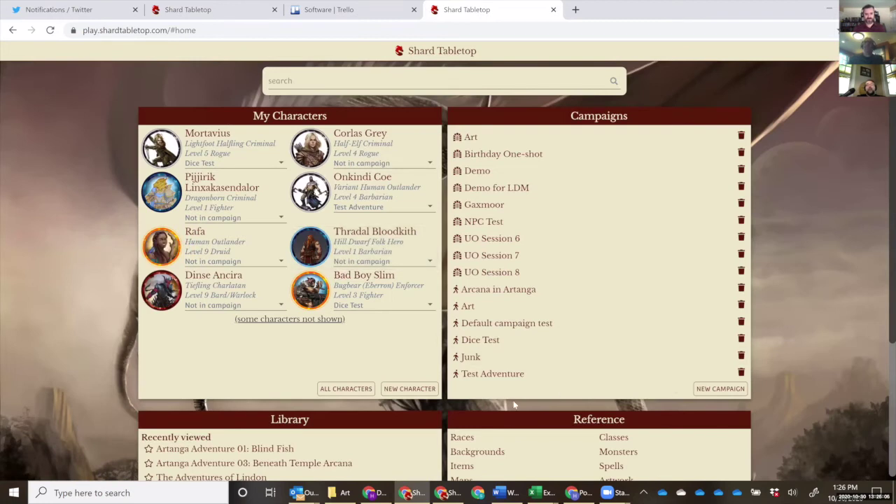
pyautogui.click(461, 438)
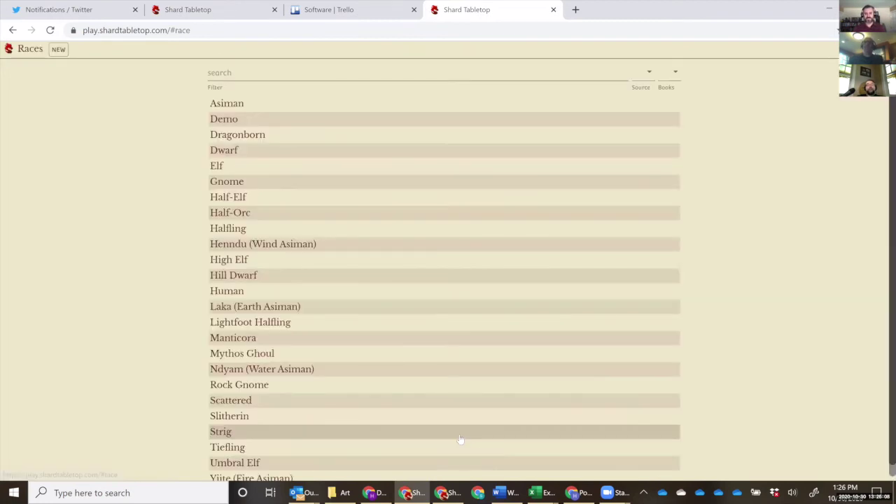
pyautogui.click(59, 49)
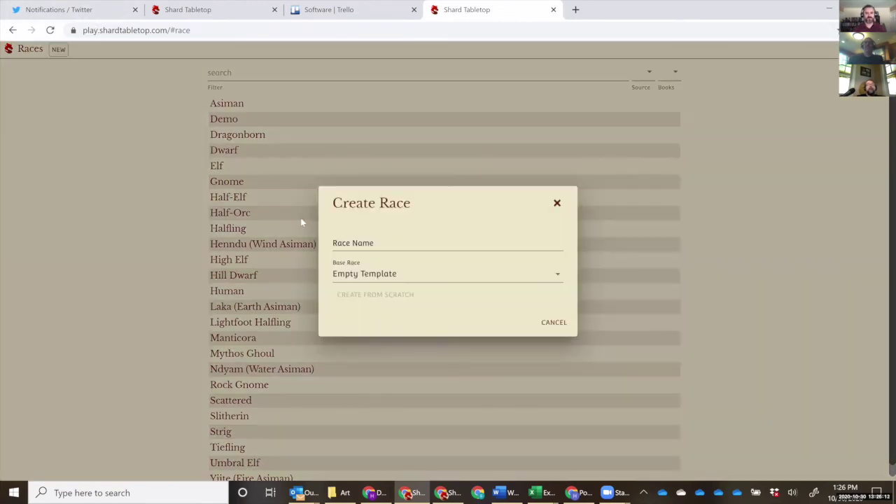
pyautogui.click(371, 243)
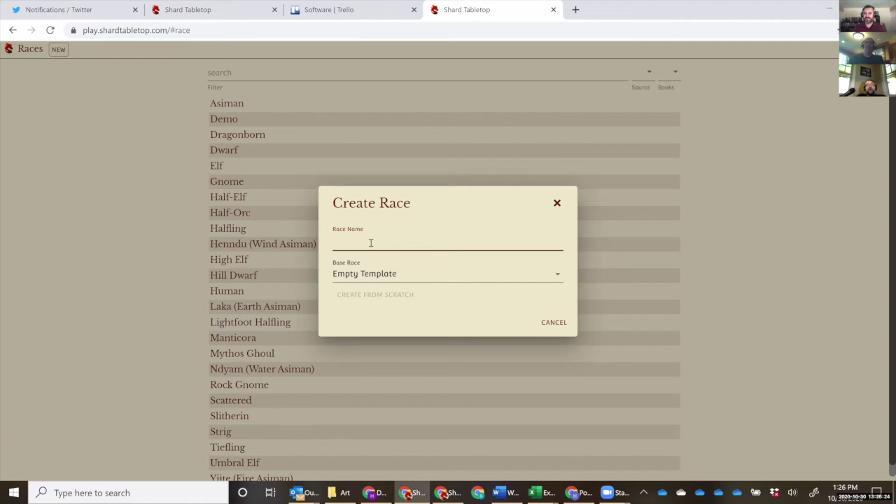
pyautogui.write('Elf')
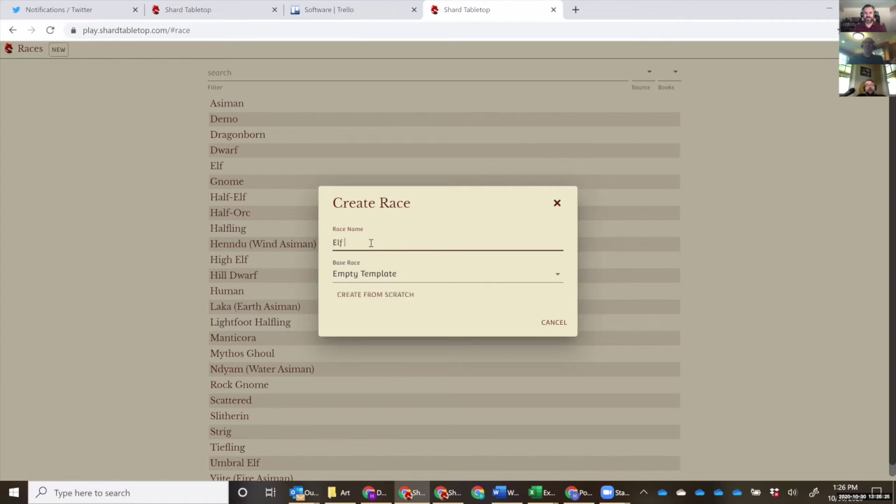
pyautogui.write(' 27')
pyautogui.click(362, 279)
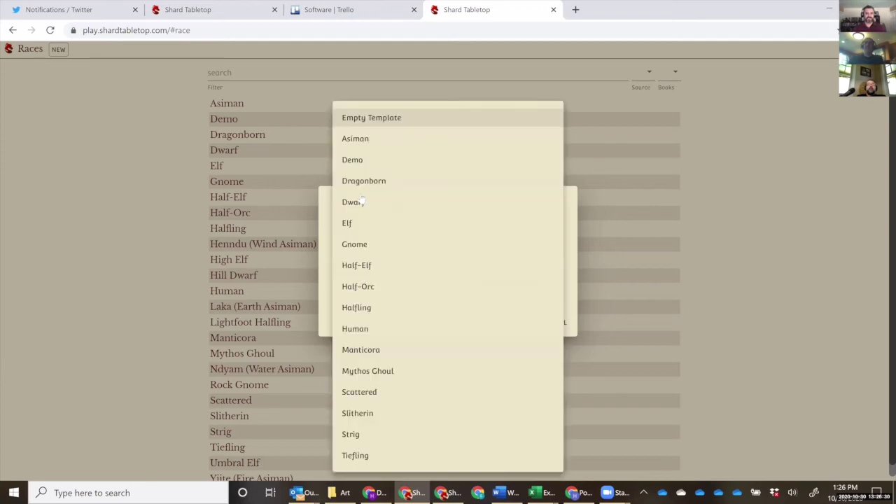
pyautogui.click(348, 222)
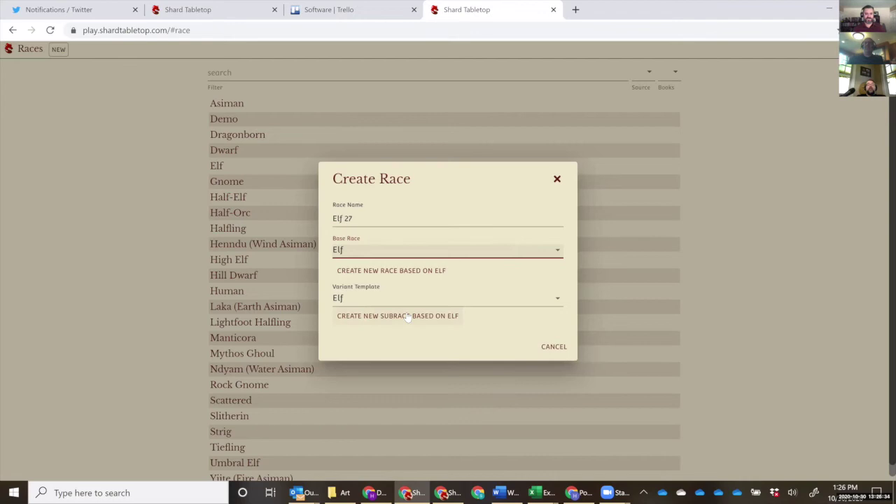
pyautogui.click(409, 316)
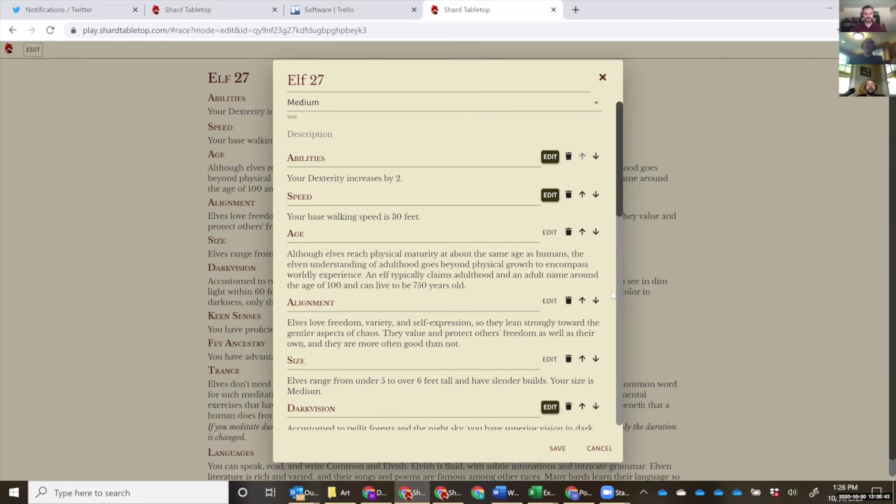
# - Add a blank feature to Elf 27 after the Languages feature
pyautogui.scroll(-7, 613, 295)
pyautogui.scroll(-2, 486, 308)
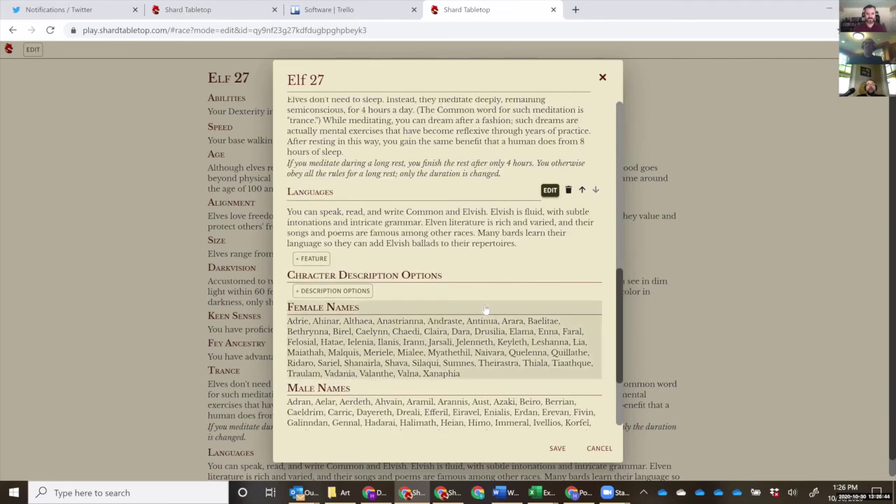
pyautogui.click(310, 259)
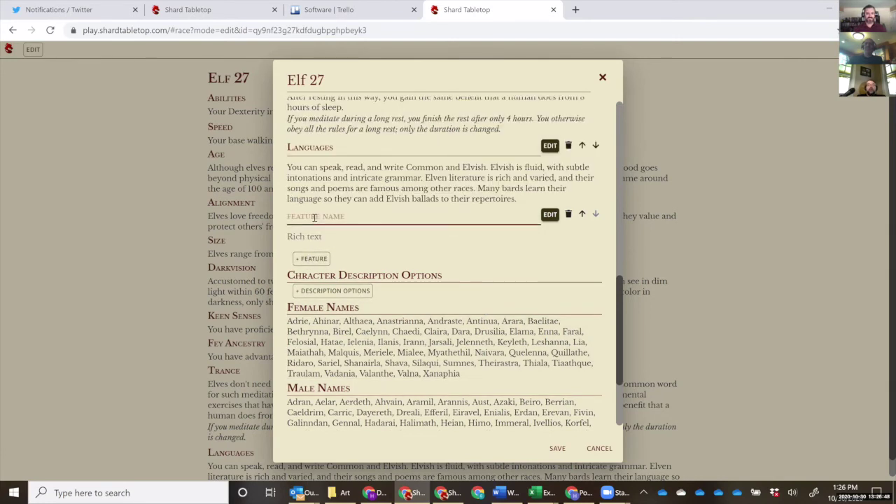
pyautogui.write('P')
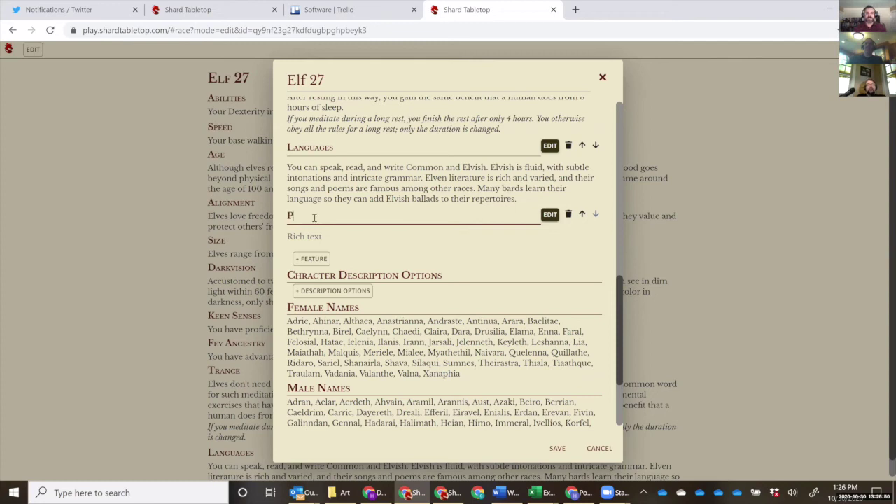
pyautogui.write('rimal A')
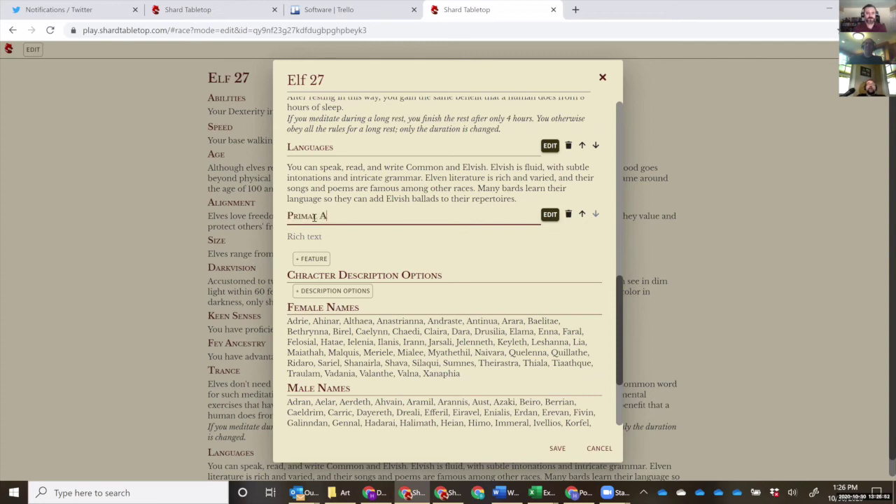
pyautogui.write('warem')
pyautogui.write('ess')
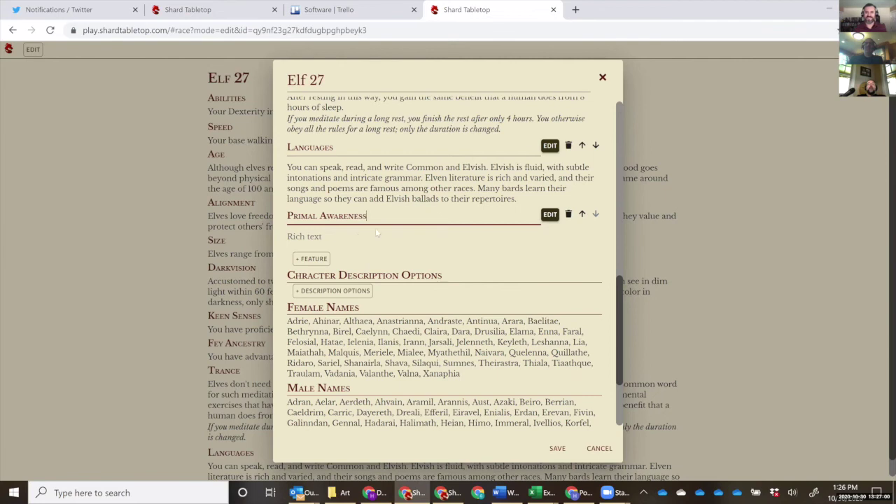
pyautogui.press('BackSpace')
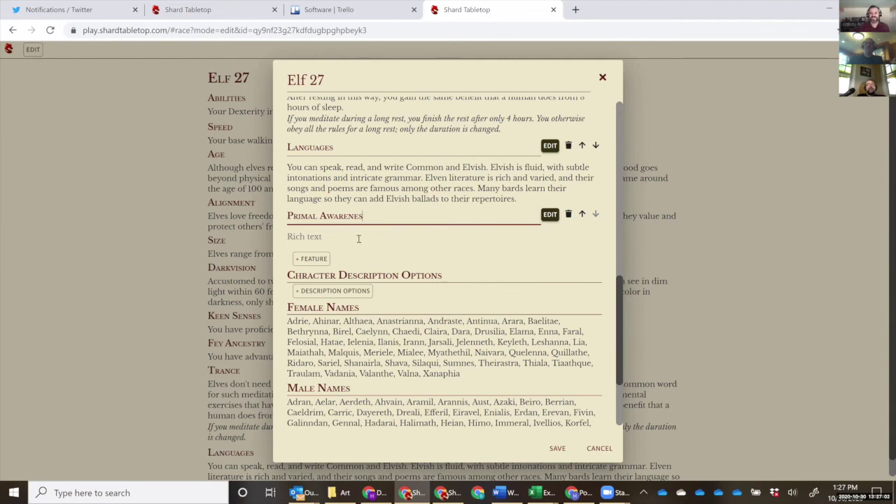
pyautogui.hotkey('ctrl', 'BackSpace')
pyautogui.hotkey('ctrl', 'BackSpace')
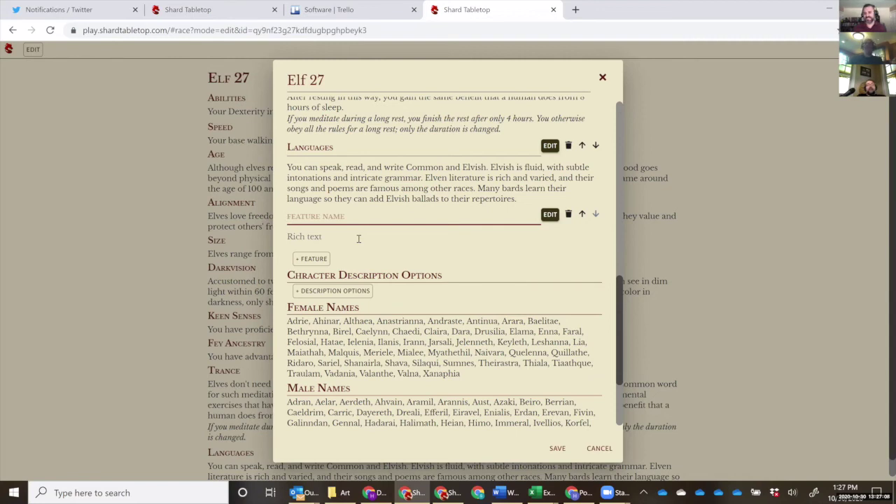
# - Name the blank Elf 27 feature "COVID Training"
pyautogui.write('COVI')
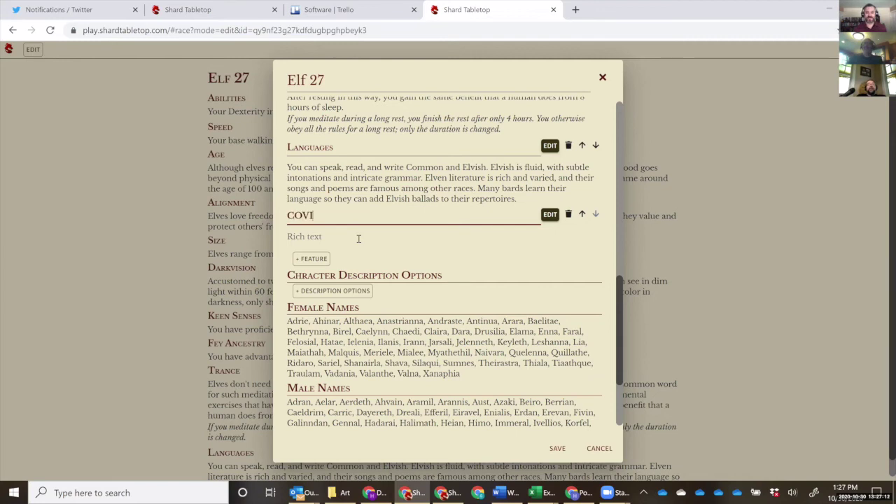
pyautogui.write('D Train')
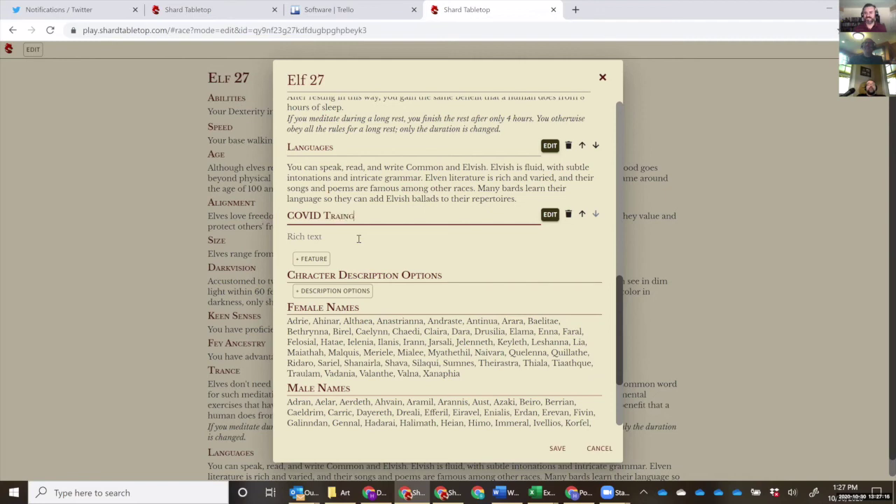
pyautogui.write('ing')
# - Enter "Due to your training you are resistance to disease." as the COVID Training feature's description
pyautogui.click(299, 236)
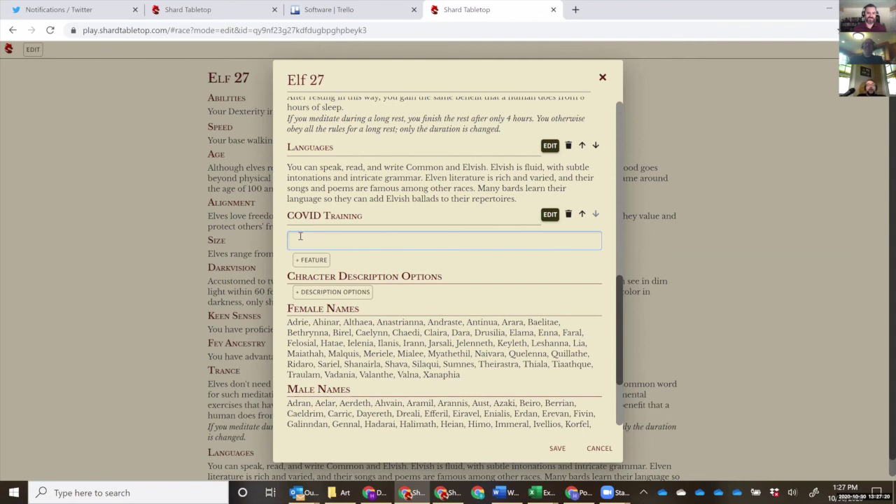
pyautogui.write('Due to your training you are resistn')
pyautogui.press('BackSpace')
pyautogui.write('ance to ')
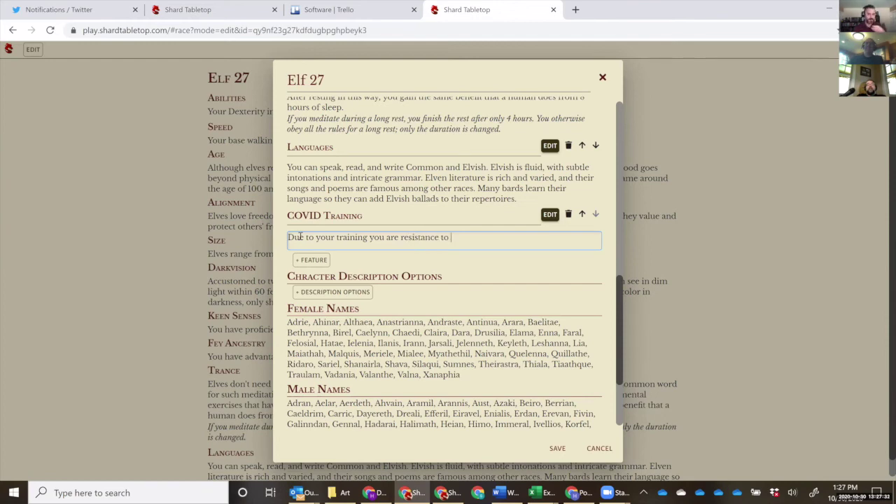
pyautogui.write('disease.')
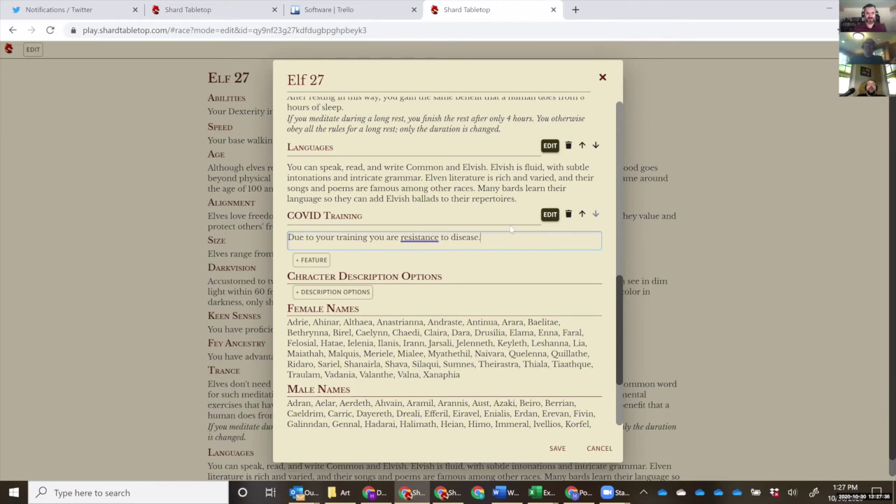
# - Give COVID Training resistance to poison and psychic, auto-set its description from that, and save the feature options
pyautogui.click(549, 215)
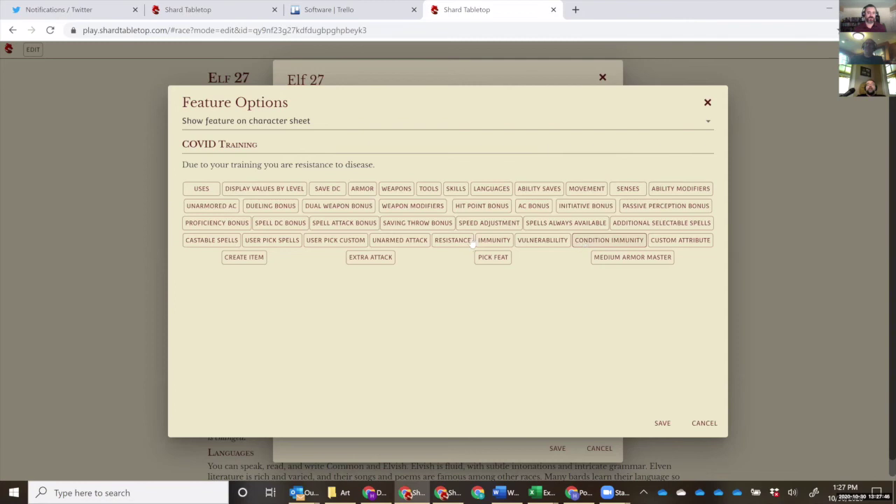
pyautogui.click(454, 240)
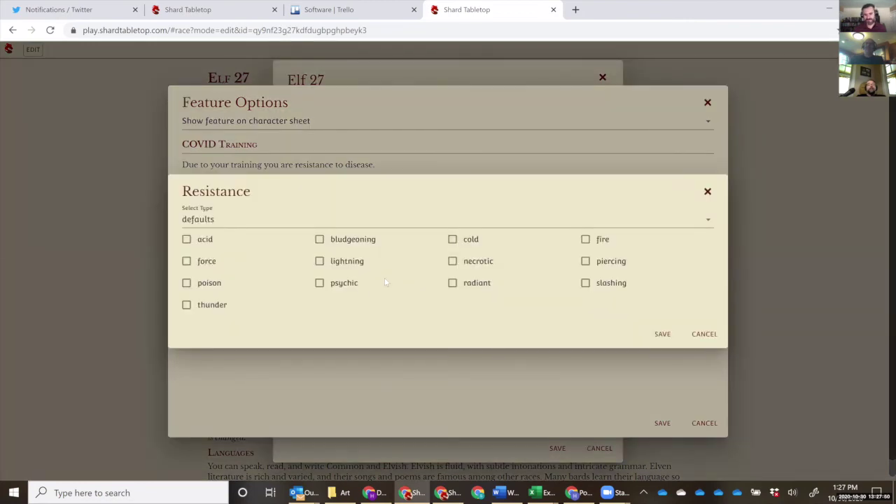
pyautogui.click(187, 284)
pyautogui.click(321, 284)
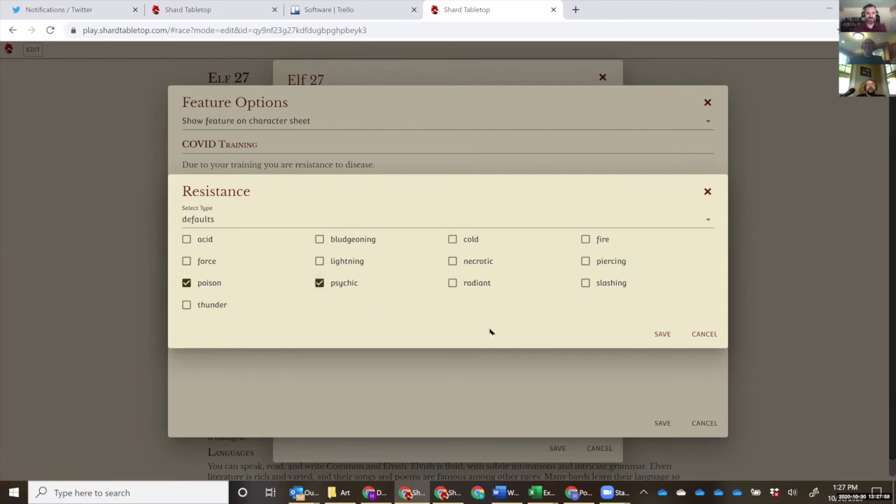
pyautogui.click(665, 333)
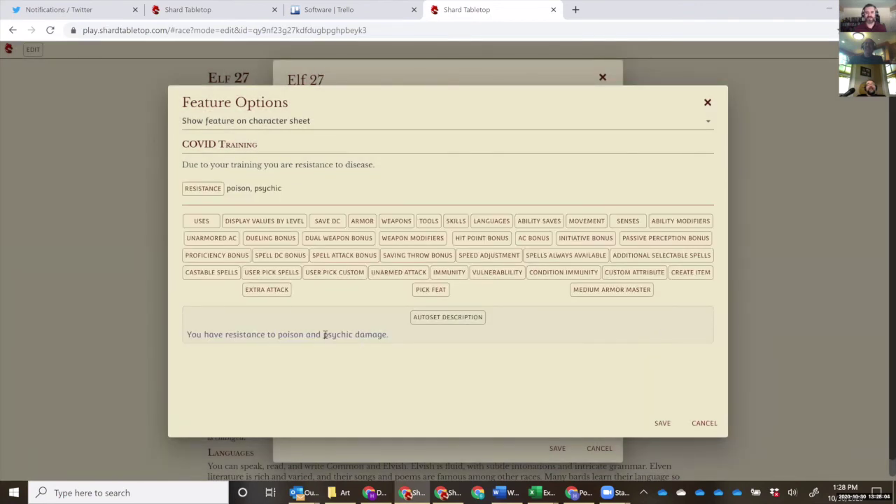
pyautogui.click(462, 317)
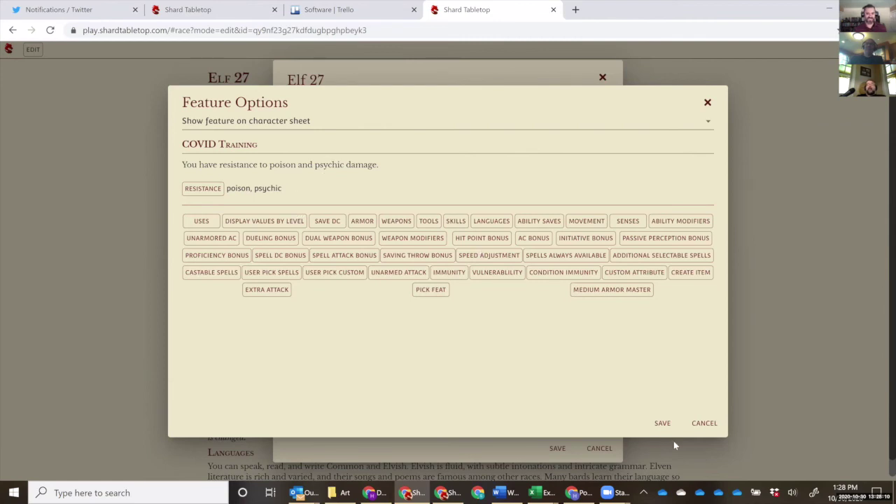
pyautogui.click(662, 424)
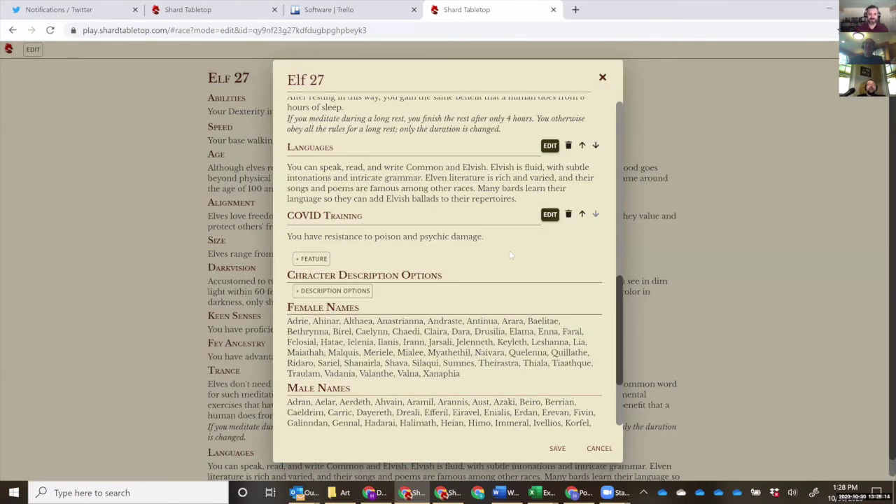
# - Set the COVID Training feature to "Only display feature in descriptions" and save its options
pyautogui.click(550, 216)
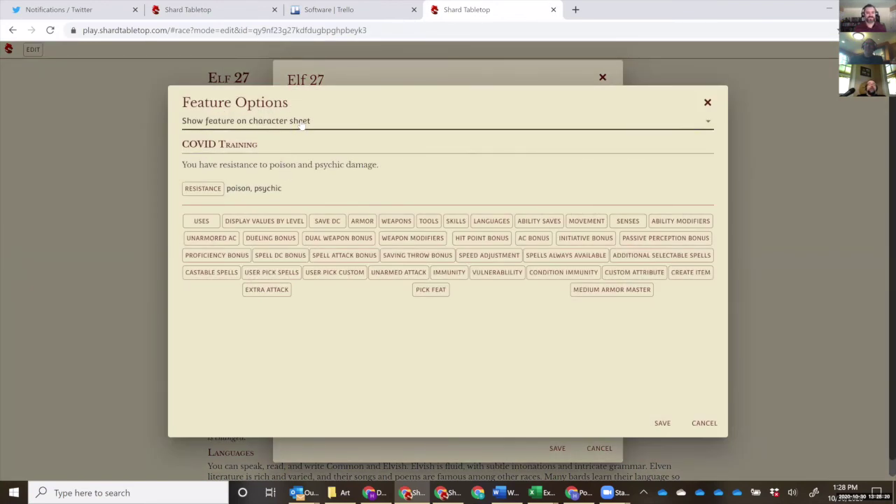
pyautogui.click(302, 123)
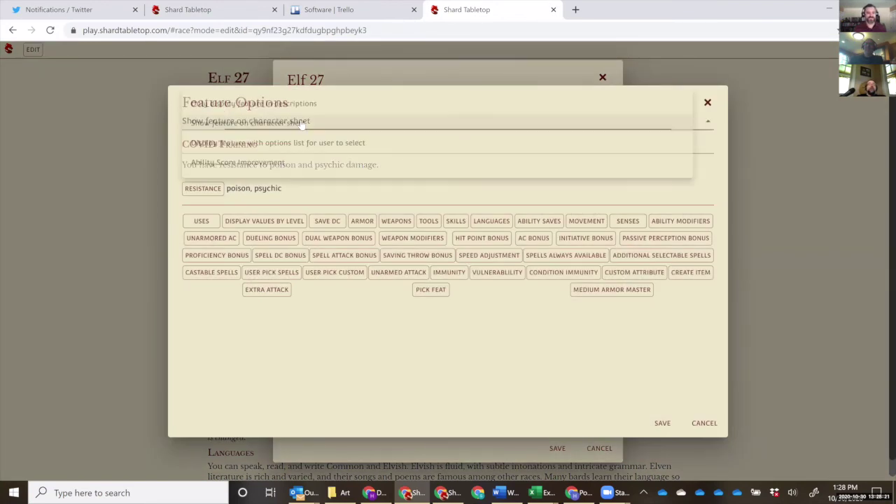
pyautogui.click(269, 103)
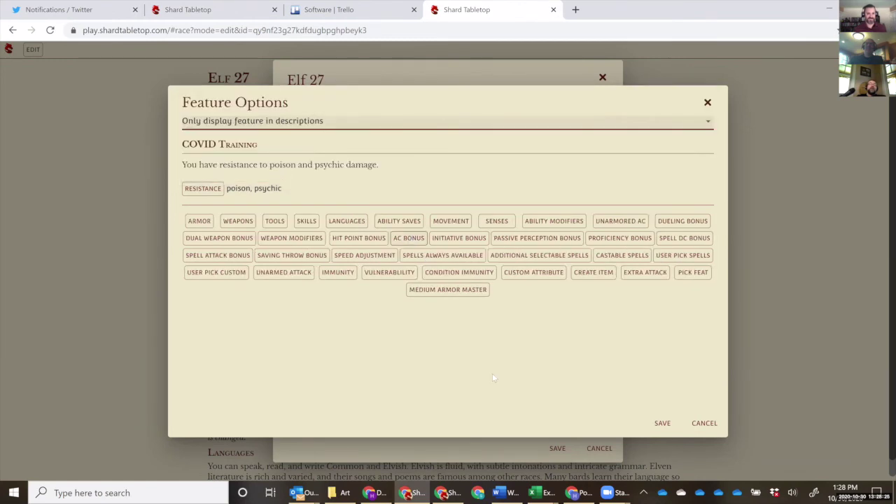
pyautogui.click(663, 423)
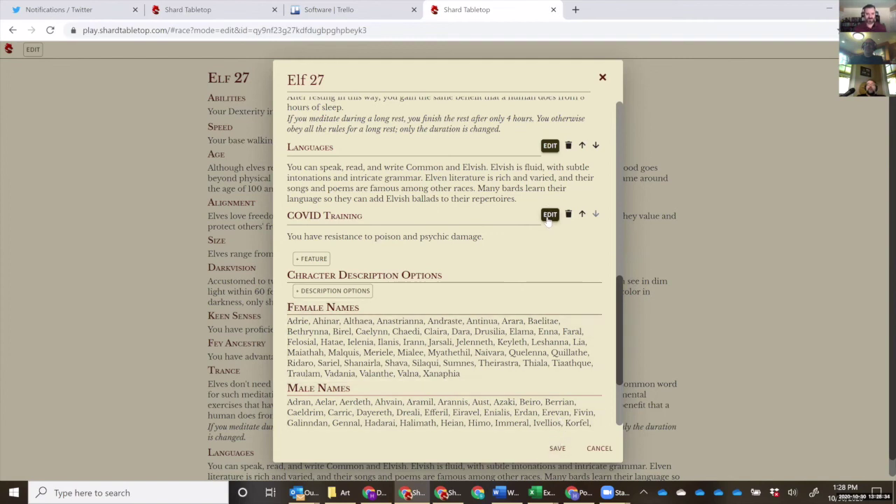
# - Add another feature to Elf 27 after COVID Training and name it "Feature 27"
pyautogui.click(313, 262)
pyautogui.click(306, 213)
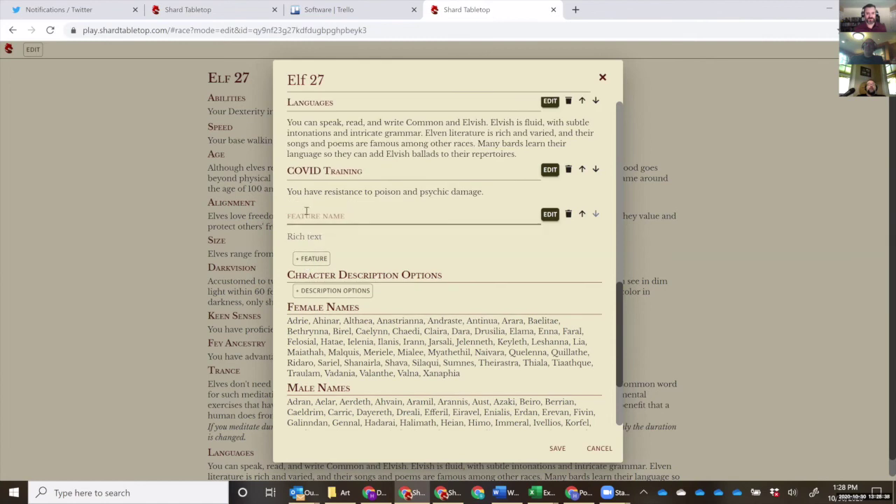
pyautogui.write('Feature 27')
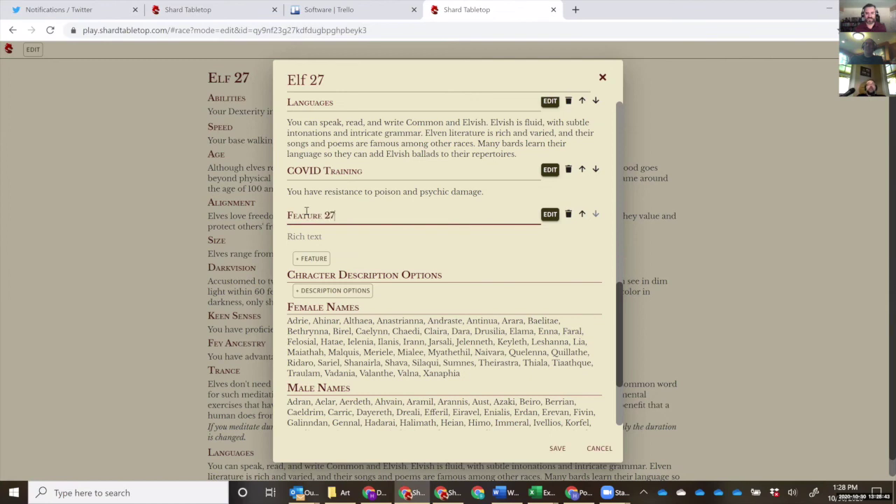
# - Make Eldritch Blast an always-available spell for Feature 27, saving the feature options and the Elf 27 race
pyautogui.click(551, 214)
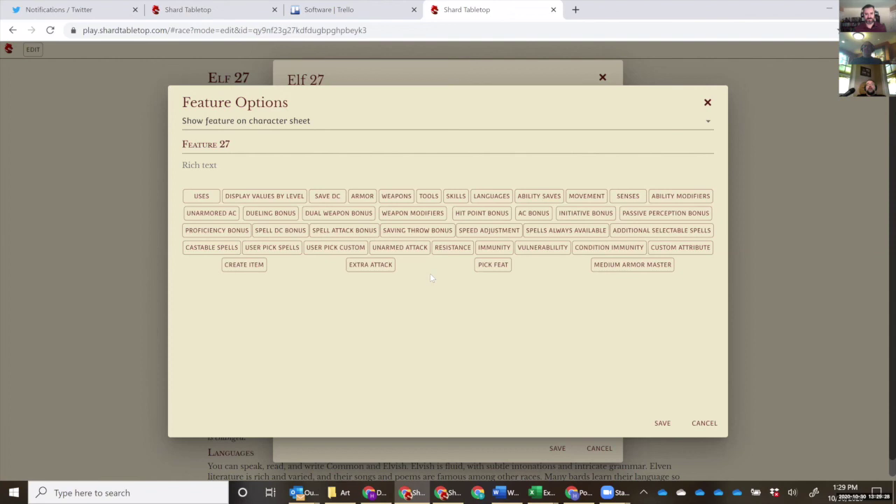
pyautogui.click(553, 232)
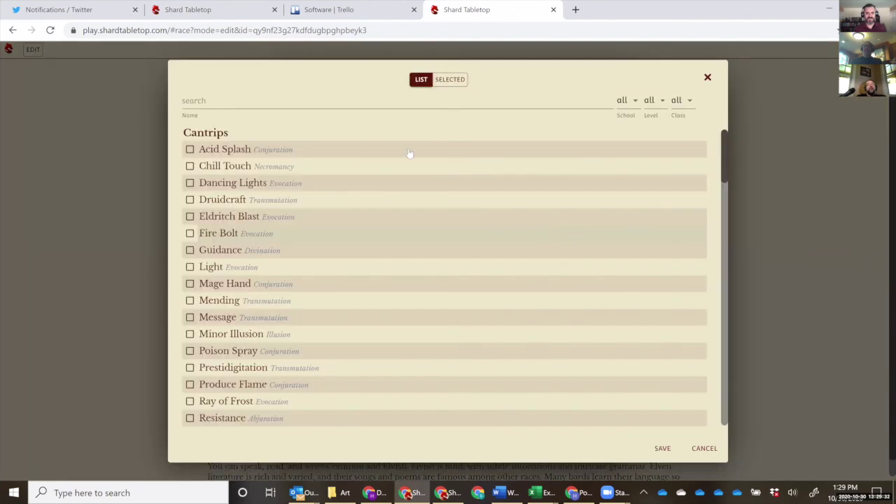
pyautogui.click(191, 218)
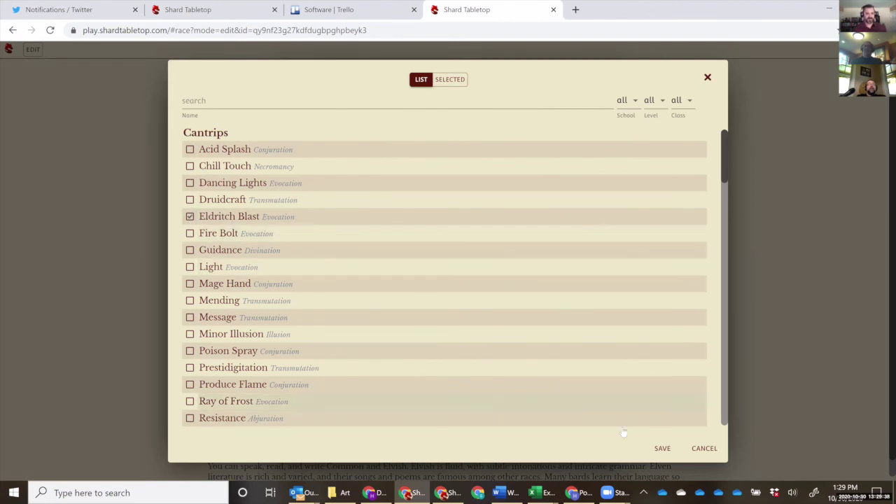
pyautogui.click(662, 449)
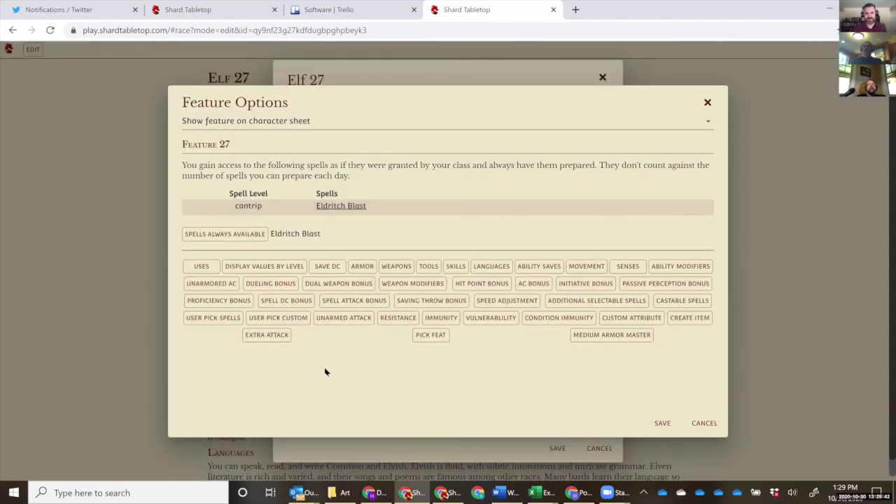
pyautogui.click(666, 426)
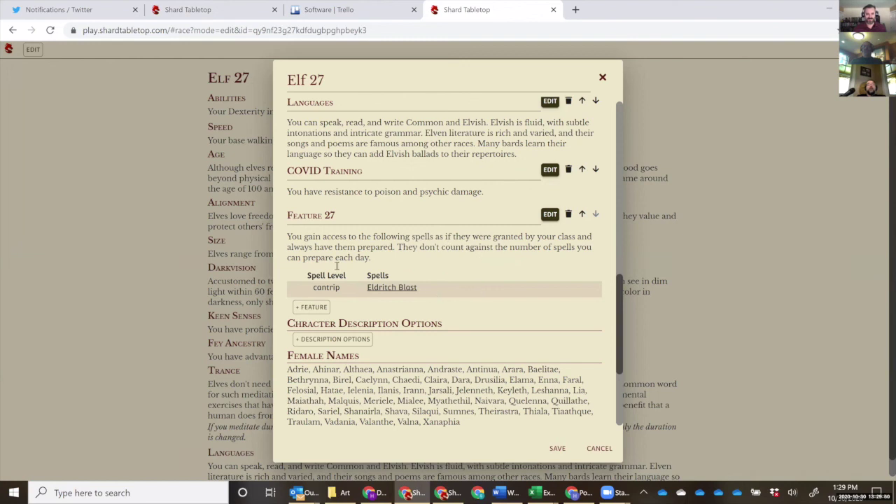
pyautogui.click(558, 448)
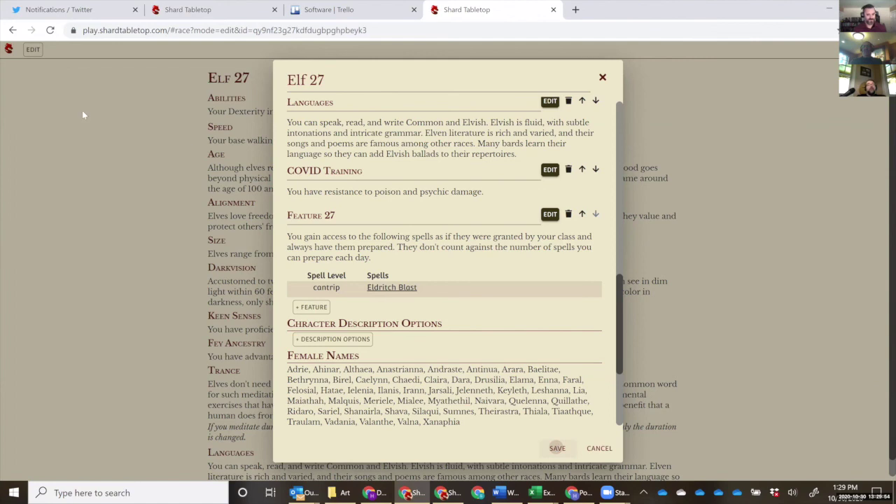
# - Return to the home page and create a new character with the suggested starting name
pyautogui.click(8, 50)
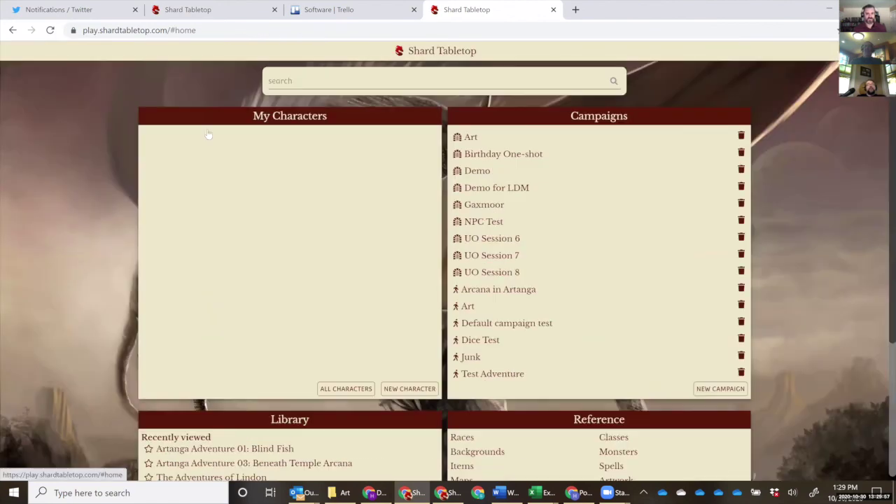
pyautogui.click(407, 393)
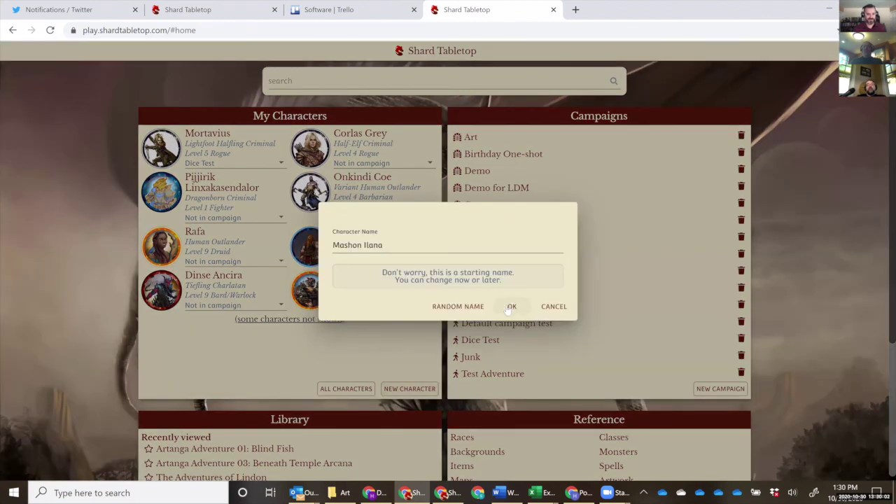
pyautogui.click(509, 309)
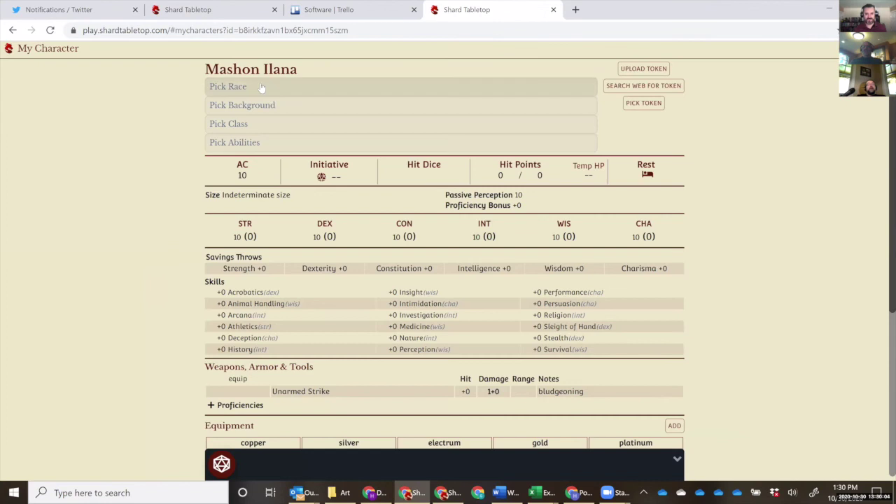
# - Set the new character's race to the Elf 27 subrace and review its resistances and abilities on the character sheet
pyautogui.click(294, 89)
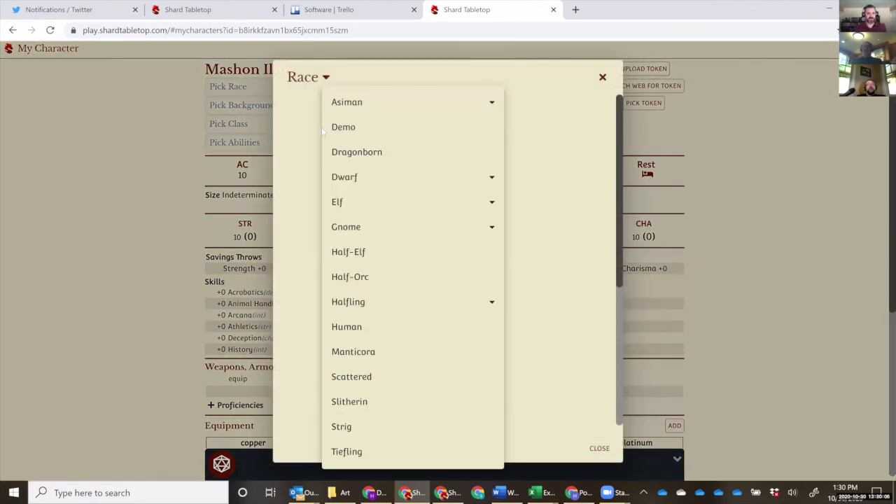
pyautogui.click(434, 201)
pyautogui.click(380, 217)
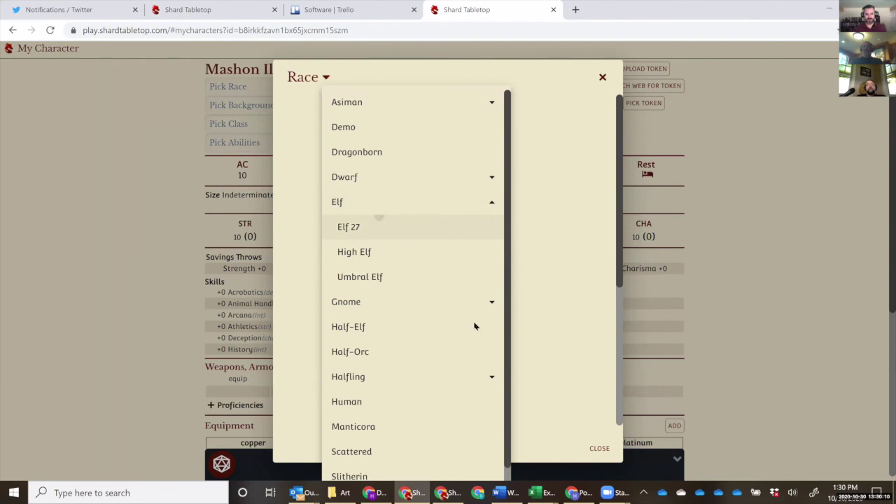
pyautogui.click(600, 449)
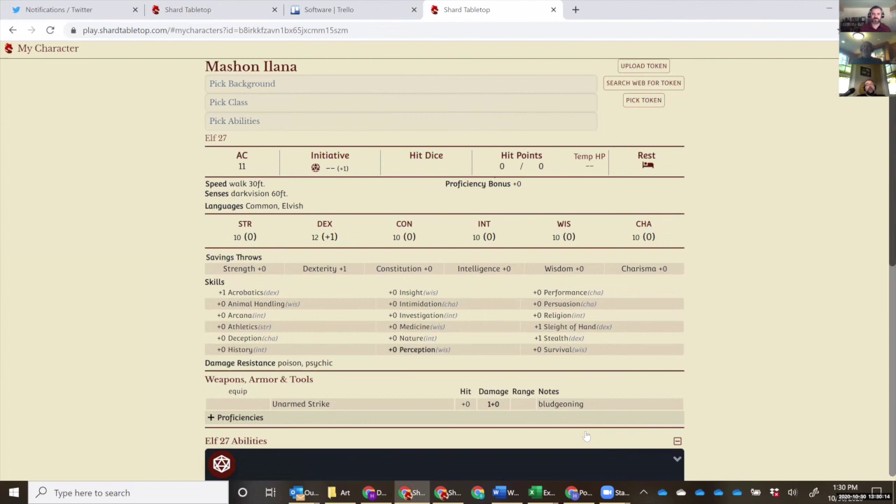
pyautogui.scroll(-2, 586, 435)
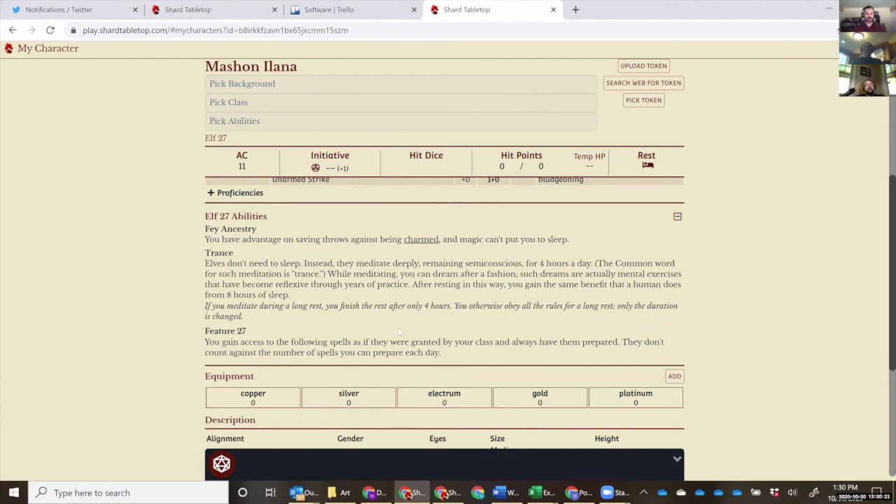
pyautogui.scroll(1, 398, 329)
pyautogui.scroll(3, 399, 333)
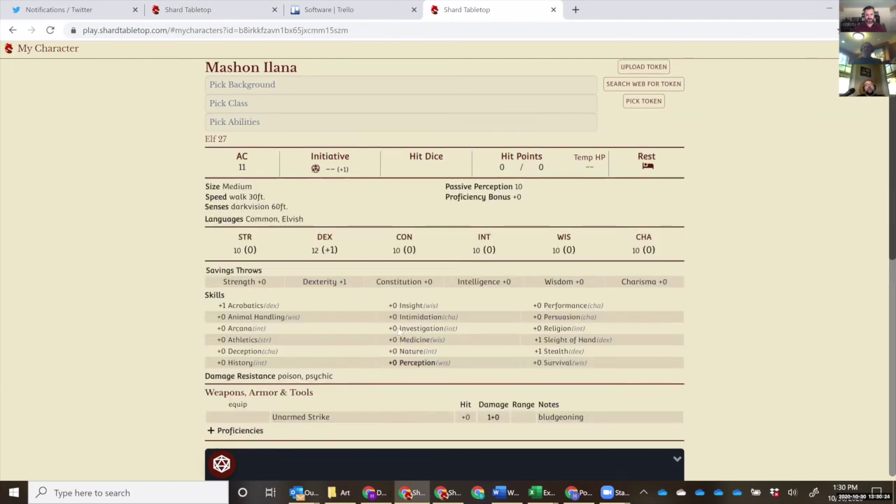